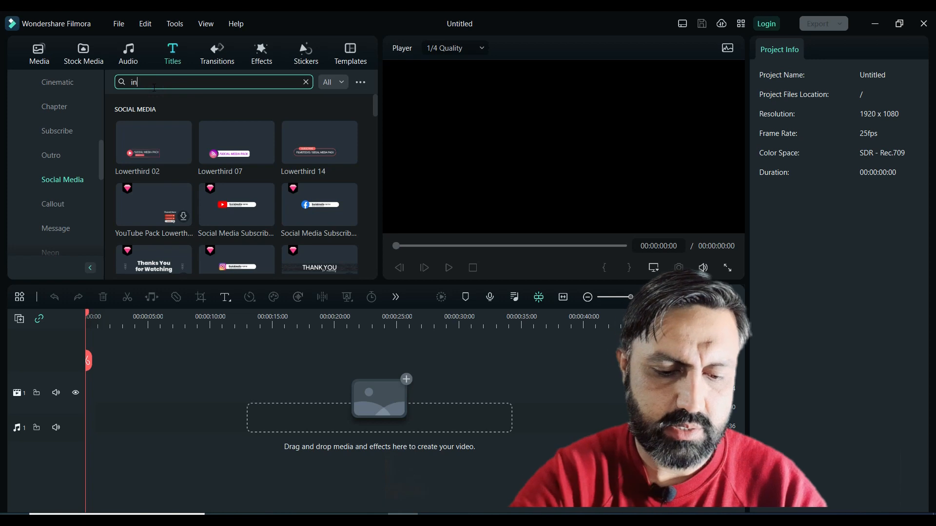
Step: Search the titles library for "insta" and compare the Free and Paid results before showing all of them
key("Return")
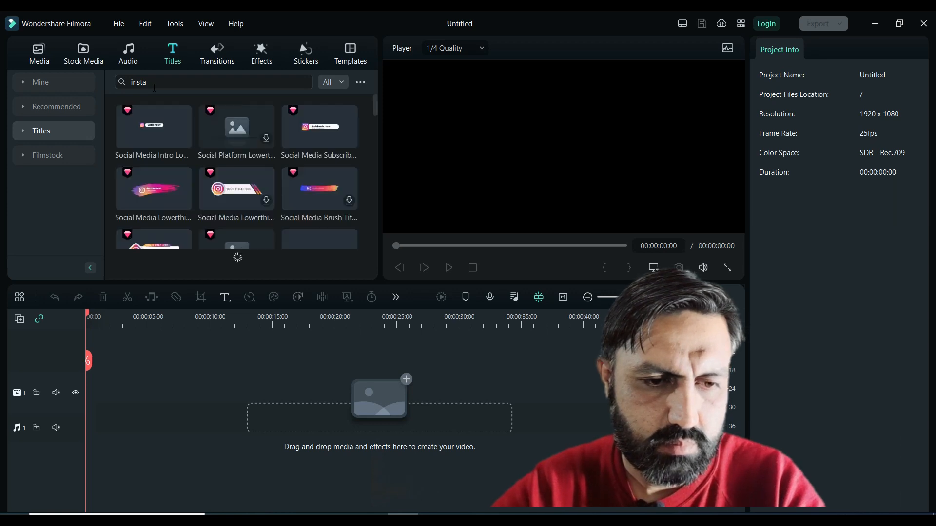
left_click(337, 81)
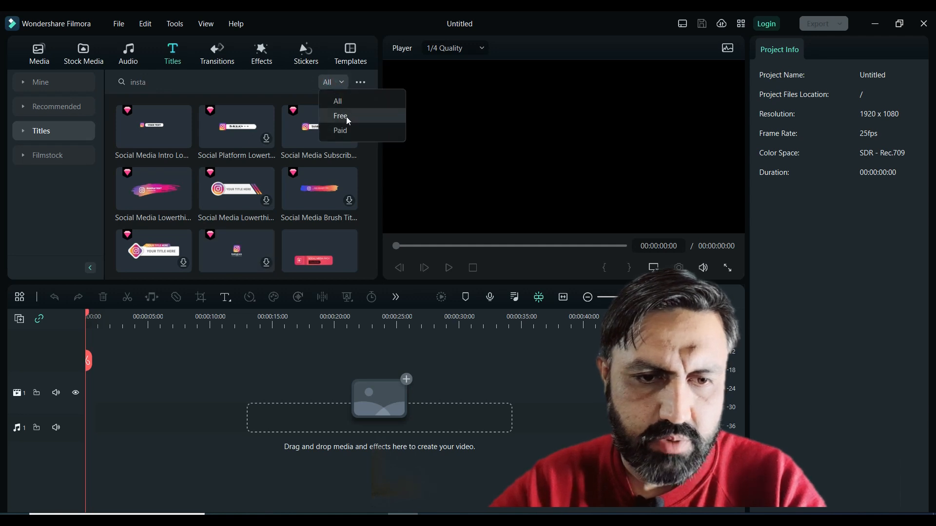
left_click(346, 116)
left_click(335, 84)
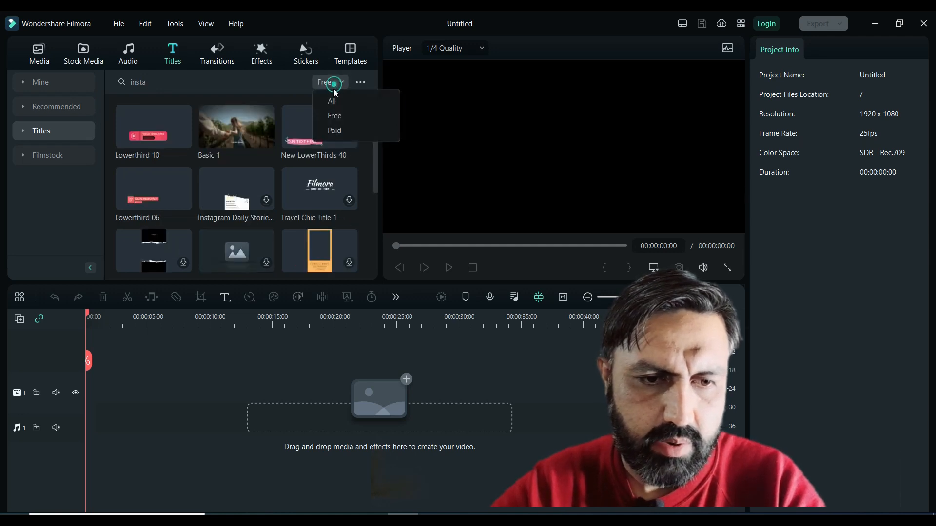
left_click(334, 134)
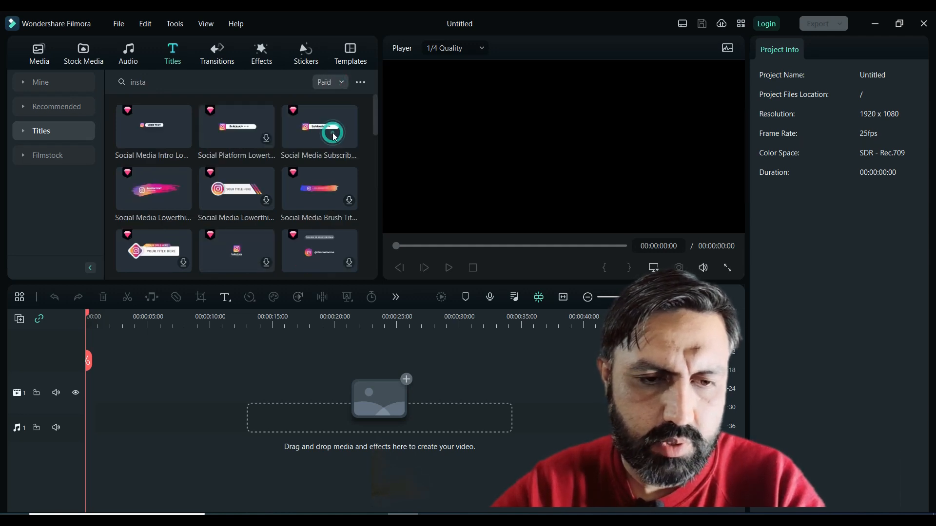
left_click(326, 83)
left_click(338, 101)
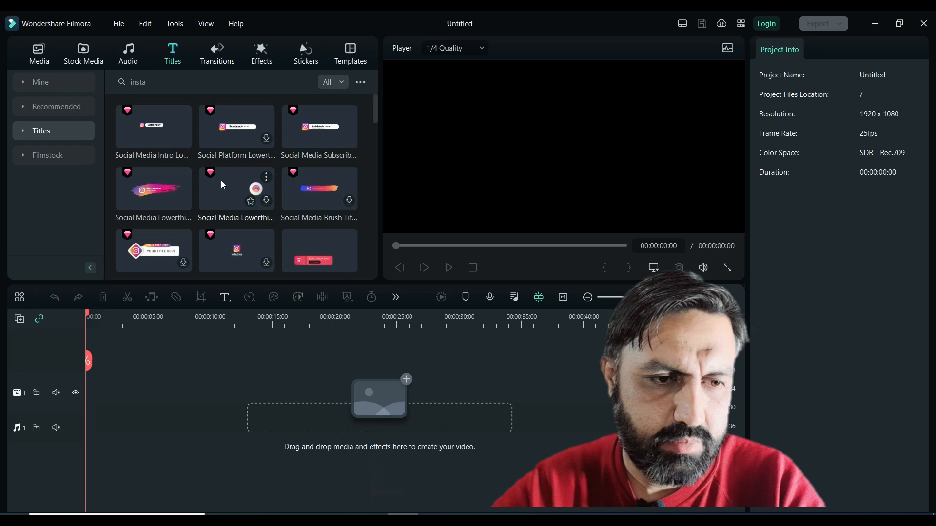
Step: Look through the "insta" titles and download the Social Platform lower third
scroll(221, 181, "down", 2)
scroll(221, 182, "up", 2)
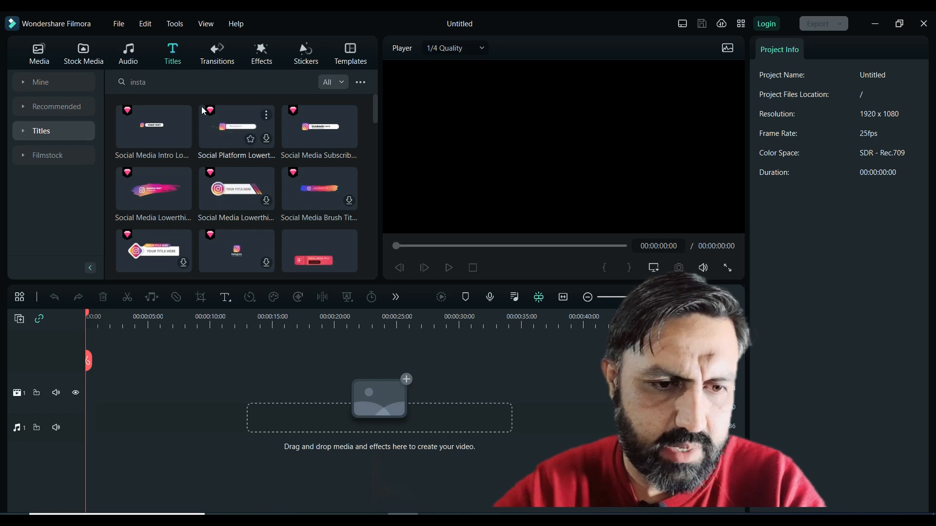
left_click(267, 140)
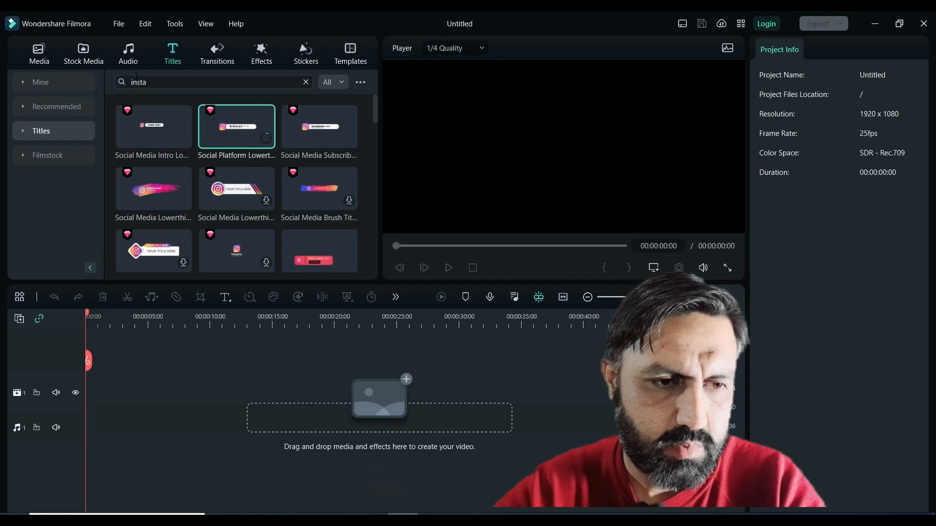
Step: Import the video "27 make alower third" from the Add in tutorialspoint folder and place it at the start of the video track
left_click(39, 53)
left_click(84, 58)
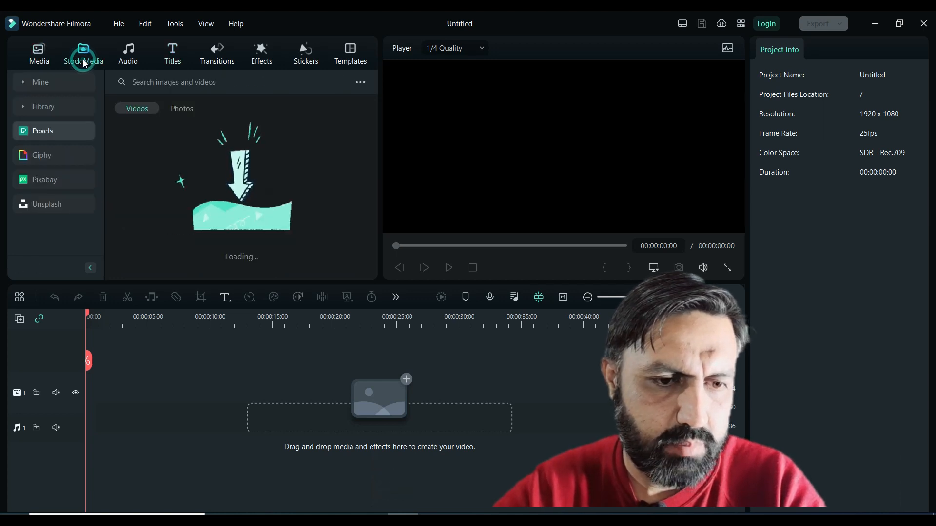
left_click(38, 53)
left_click(258, 242)
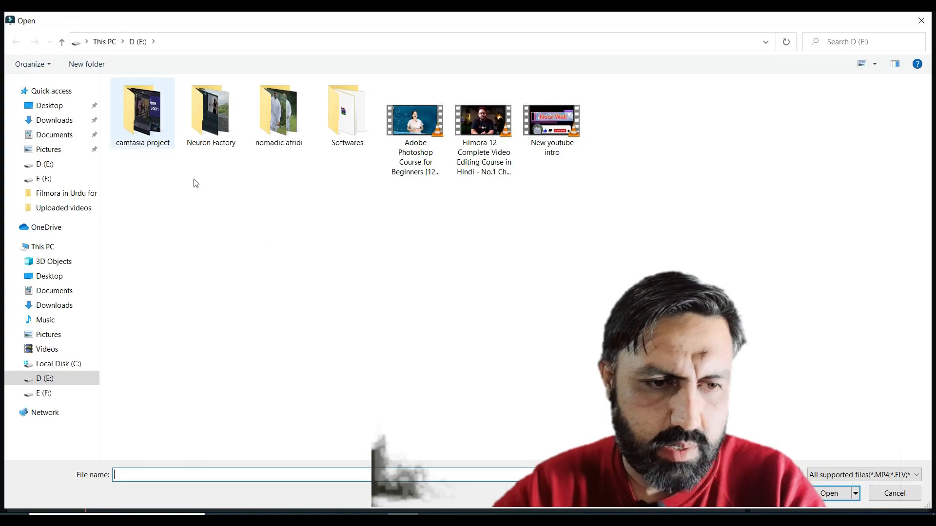
left_click(56, 392)
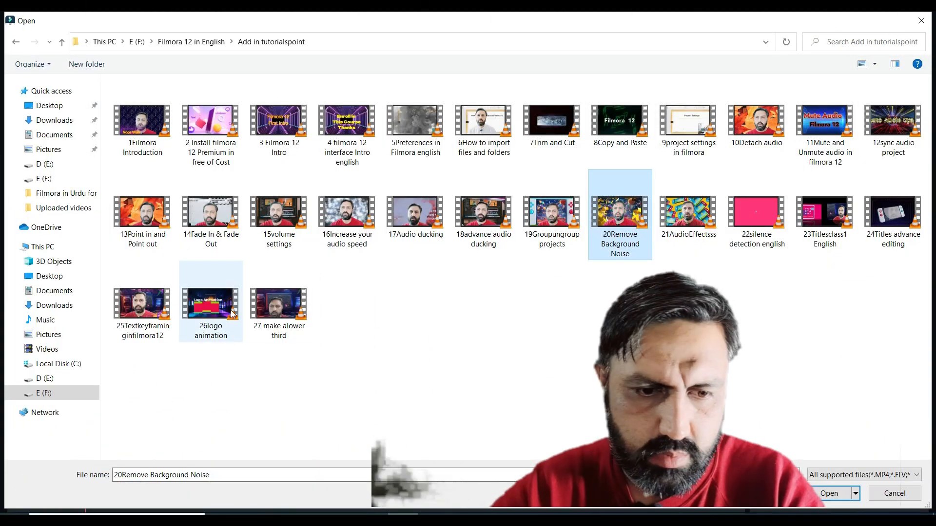
left_click(278, 307)
left_click(828, 494)
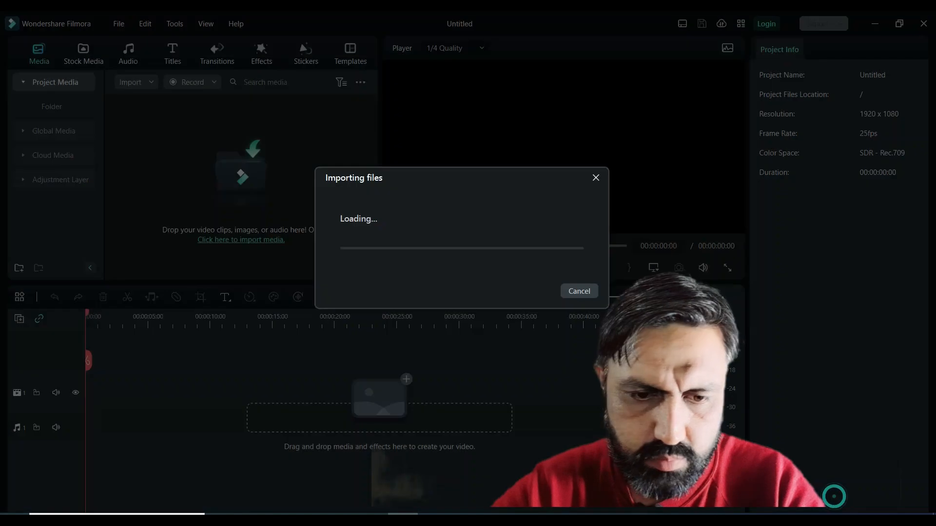
left_click_drag(233, 142, 62, 392)
left_click(560, 292)
Step: Split the video clip at about 00:00:31:23 and delete the part before the cut
left_click(487, 408)
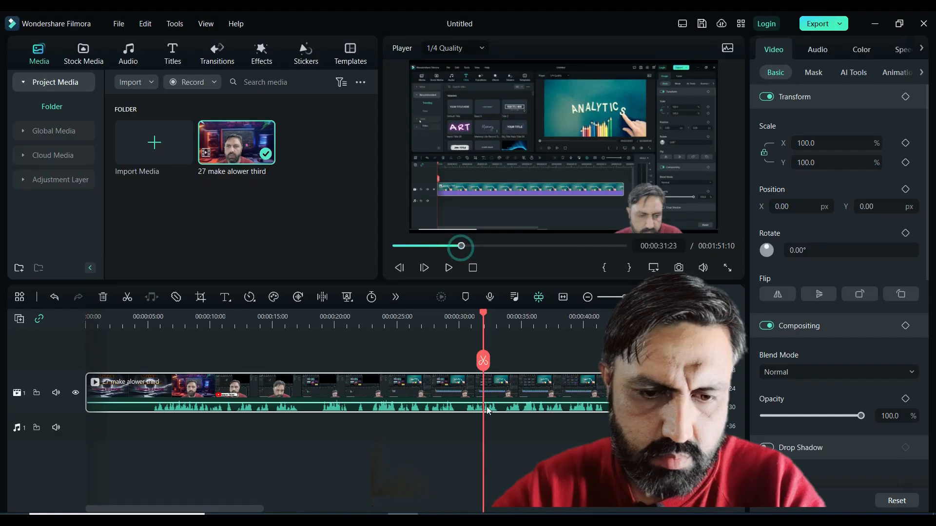
left_click(483, 362)
left_click(430, 386)
key("Delete")
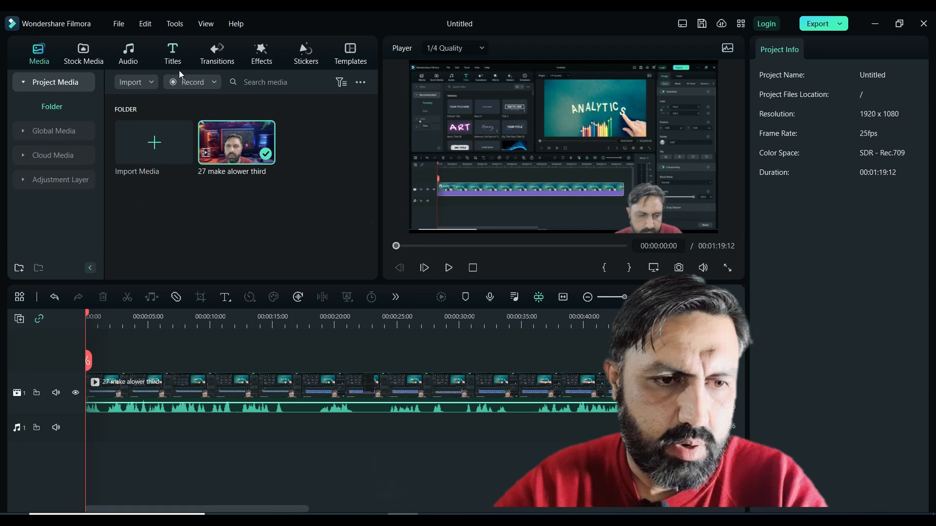
Step: Place the Lowerthird 07 social media title on a track above the start of the video and play its opening
left_click(168, 61)
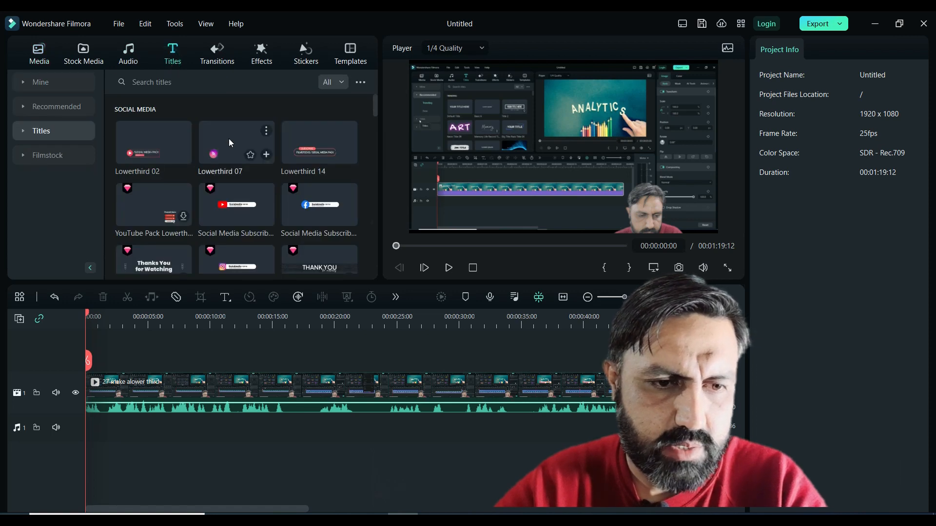
left_click_drag(217, 129, 95, 379)
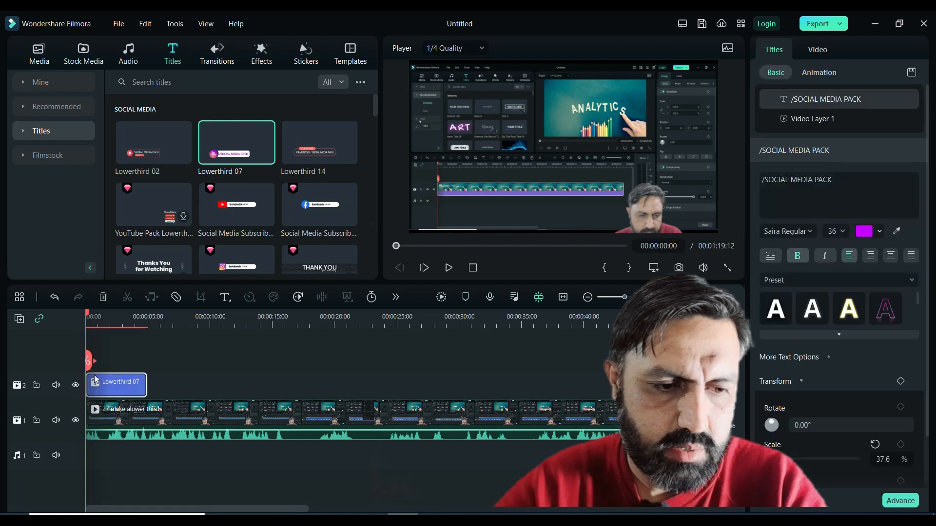
key("space")
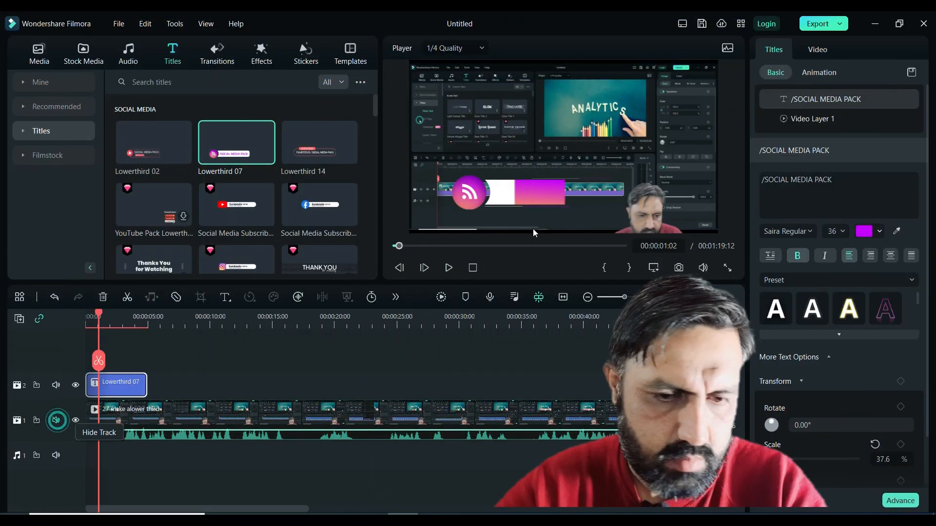
Step: Replace the lower third's placeholder text with the creator's Instagram handle, keeping the leading slash
left_click(502, 191)
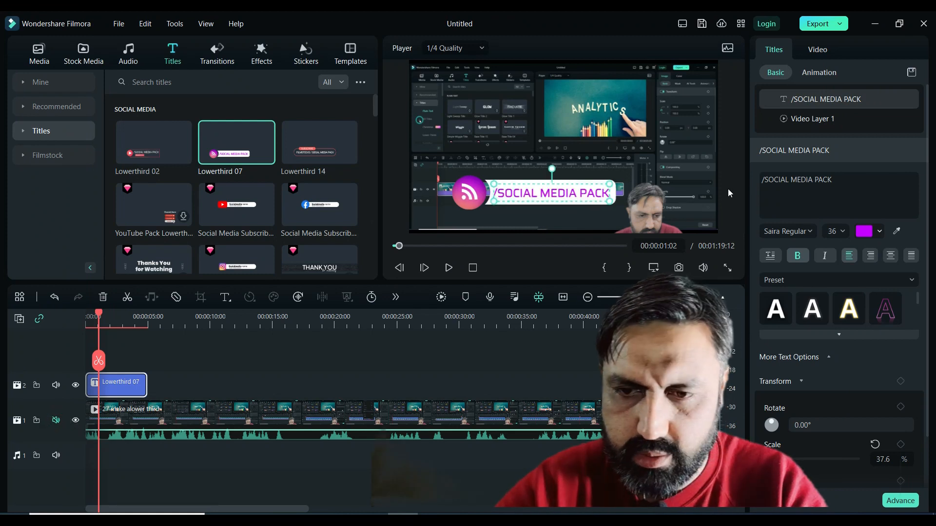
left_click(808, 123)
left_click(819, 101)
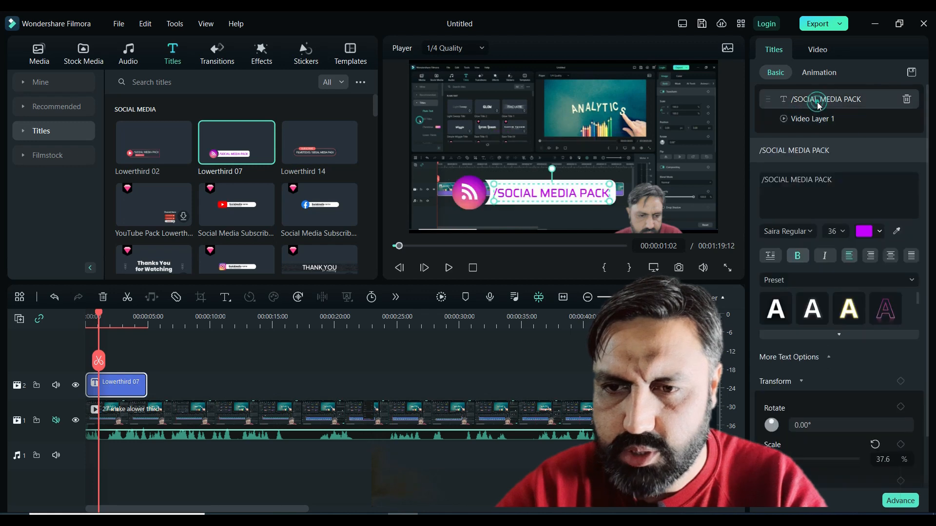
left_click(845, 182)
left_click(836, 175)
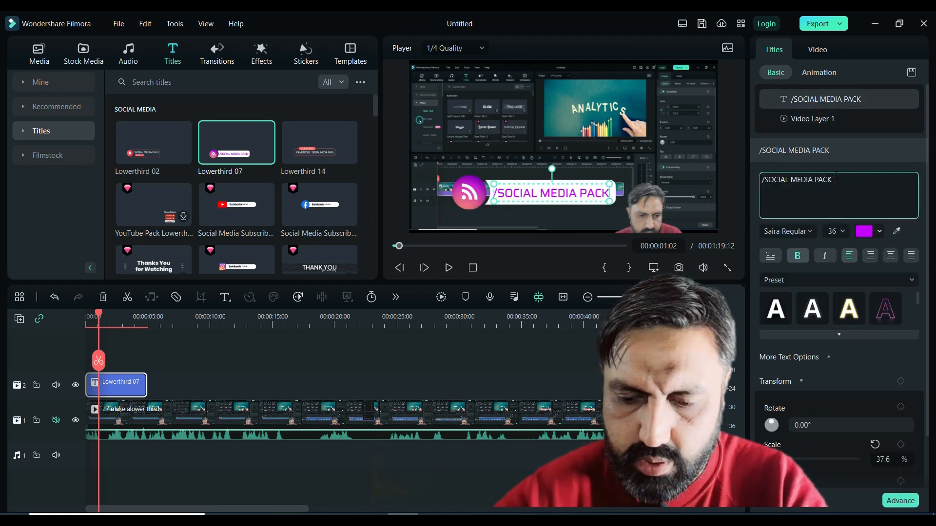
key("BackSpace")
key("BackSpace")
key("BackSpace")
key("BackSpace")
key("BackSpace")
key("BackSpace")
key("BackSpace")
key("BackSpace")
key("BackSpace")
key("BackSpace")
key("BackSpace")
key("BackSpace")
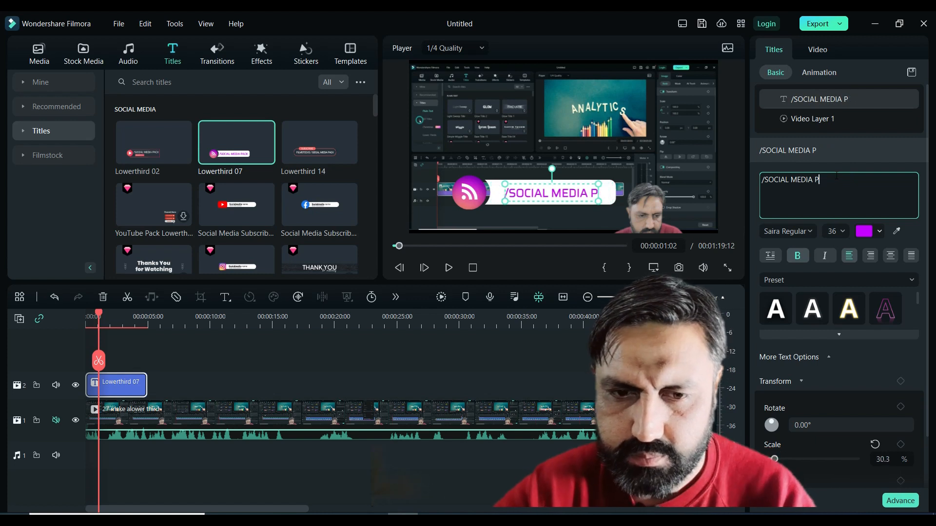
key("BackSpace")
key("BackSpace")
key("BackSpace")
key("BackSpace")
key("BackSpace")
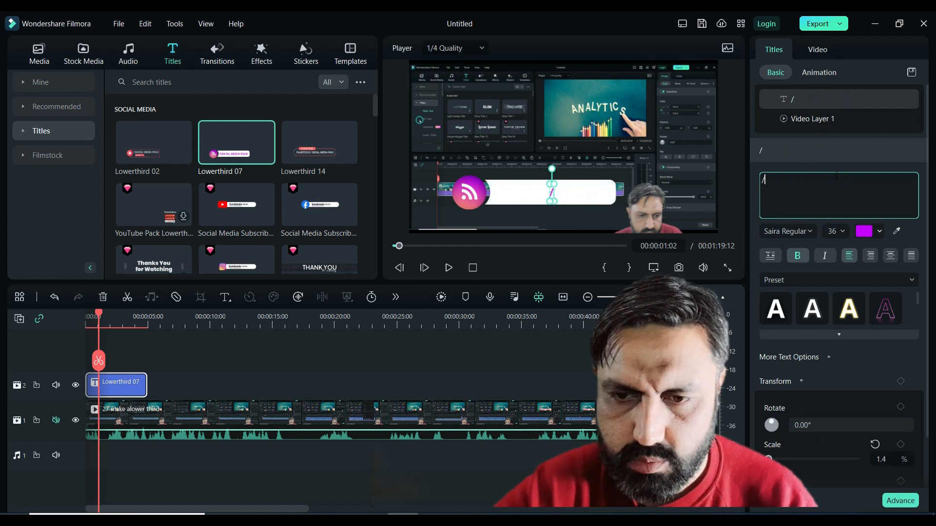
type("N")
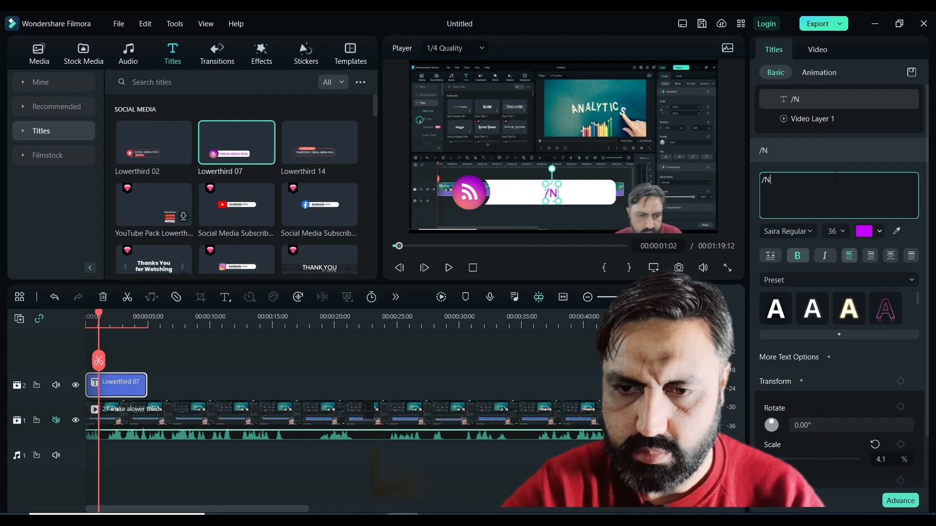
type("o")
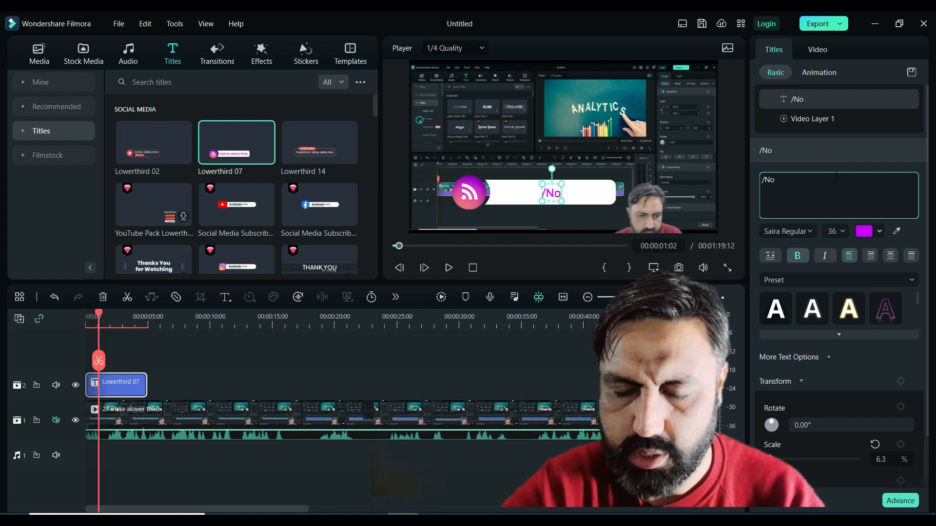
type("madic")
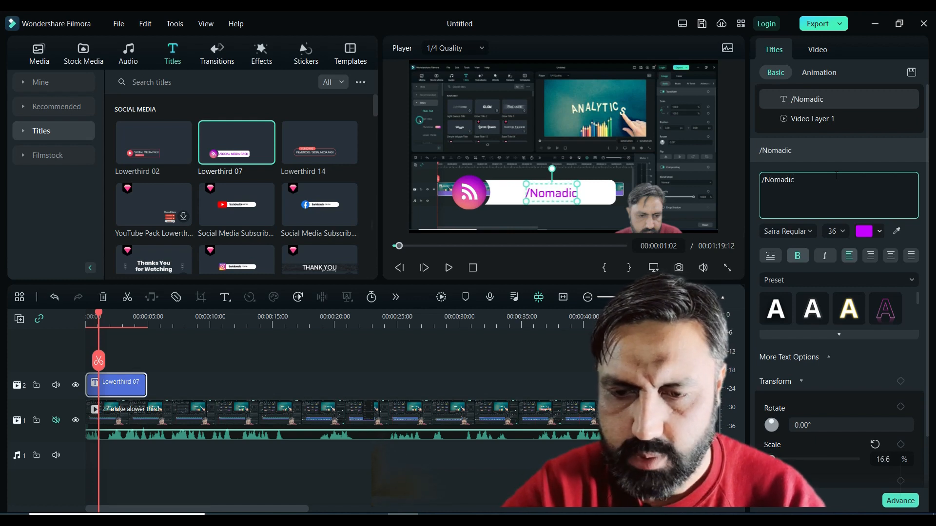
type(".Afridi")
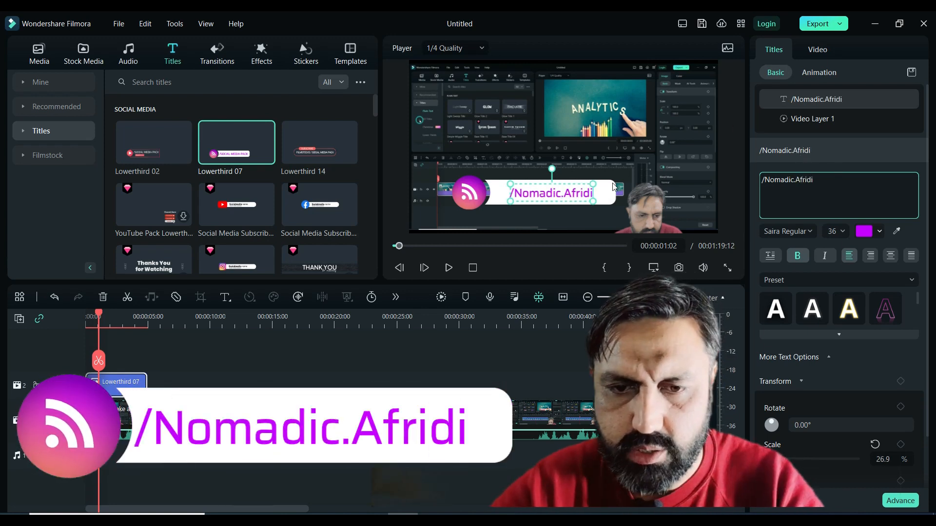
Step: Enlarge the handle text to a scale of about 35.6% so that it fills the lower third's white bar
mouse_move(593, 184)
left_mouse_down()
mouse_move(620, 187)
mouse_move(576, 193)
left_mouse_up()
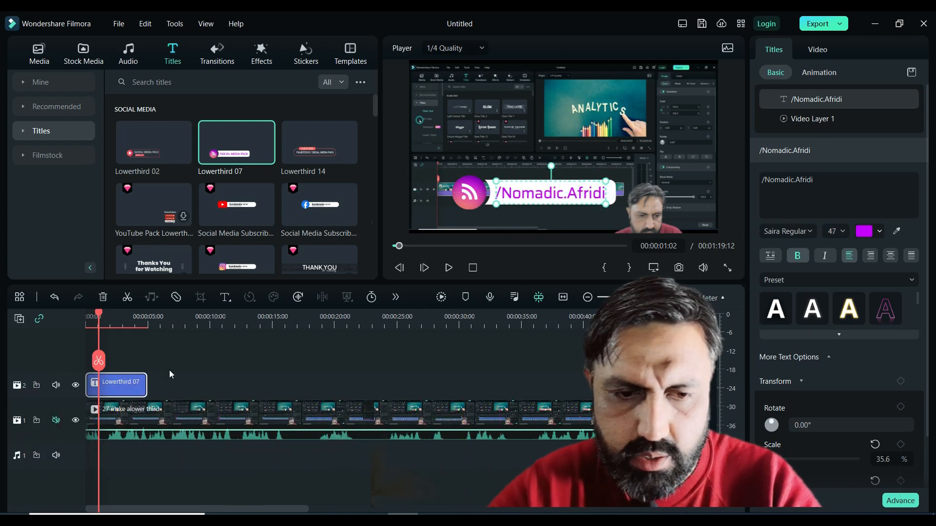
left_click(201, 352)
left_click(120, 389)
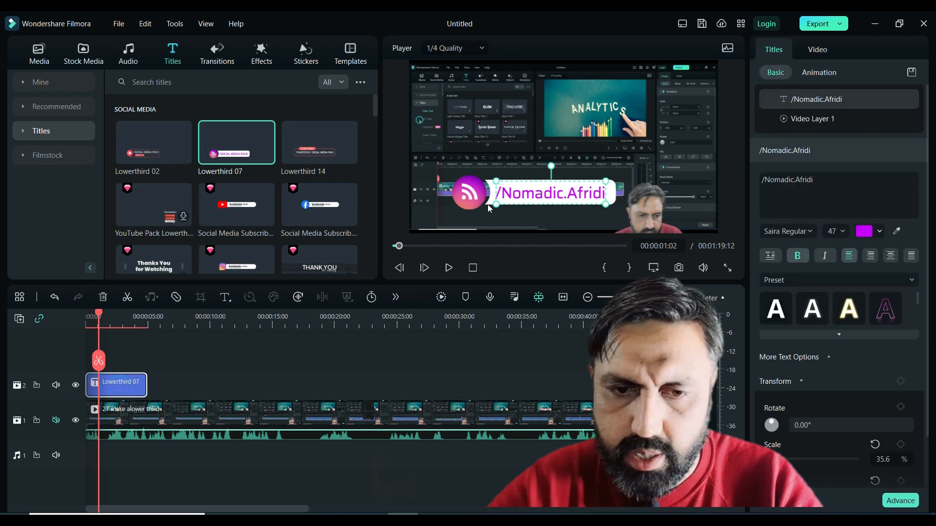
Step: Move the lower third's icon bar and its handle text into the lower-left corner of the video frame
left_click_drag(471, 193, 435, 202)
left_click(528, 195)
left_click_drag(528, 195, 488, 202)
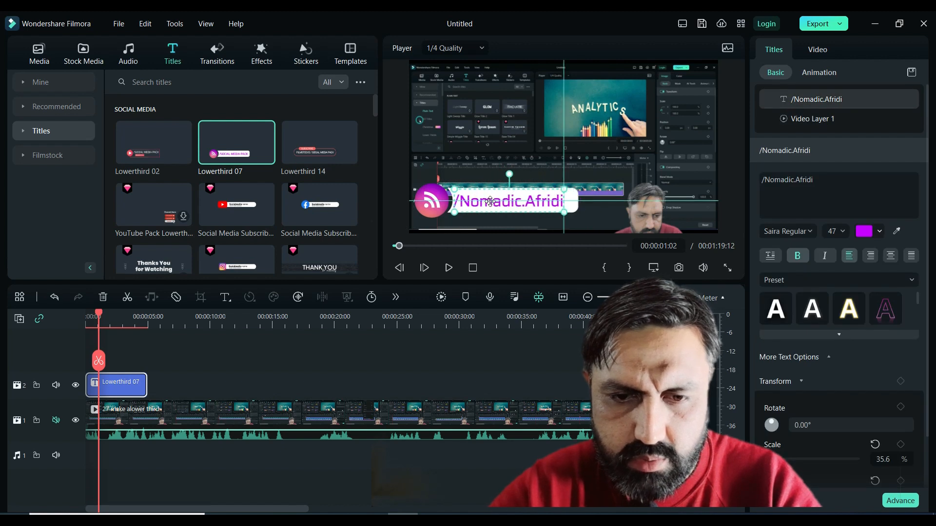
left_click(468, 156)
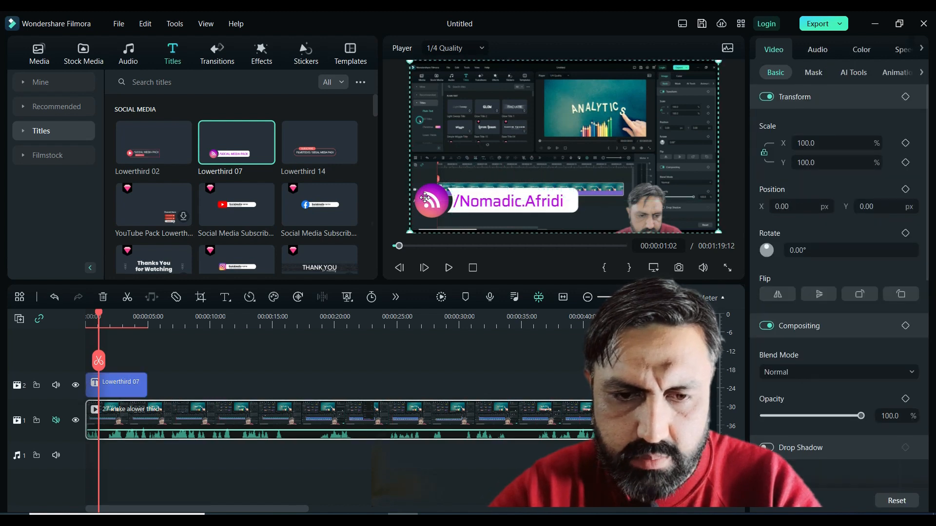
Step: Save the edited Lowerthird 07 title as a custom text preset named "My insta name"
left_click(124, 384)
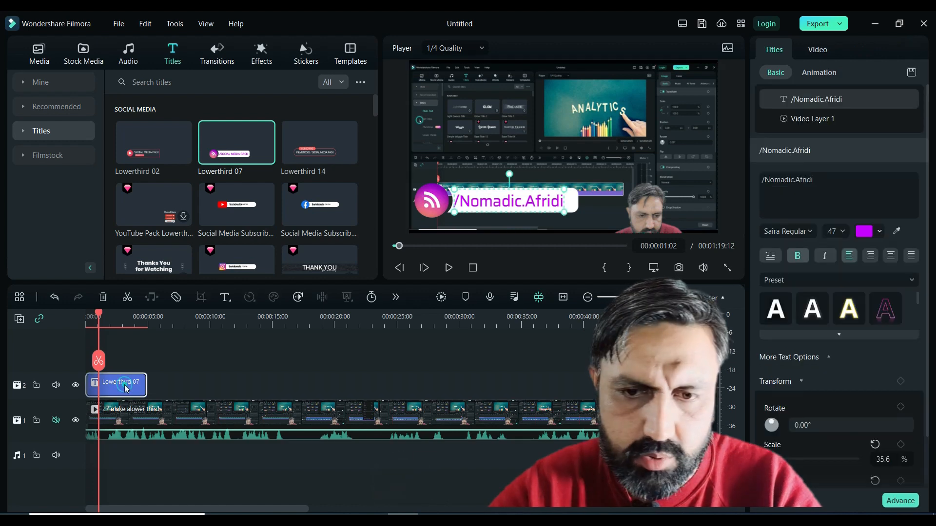
left_click(912, 73)
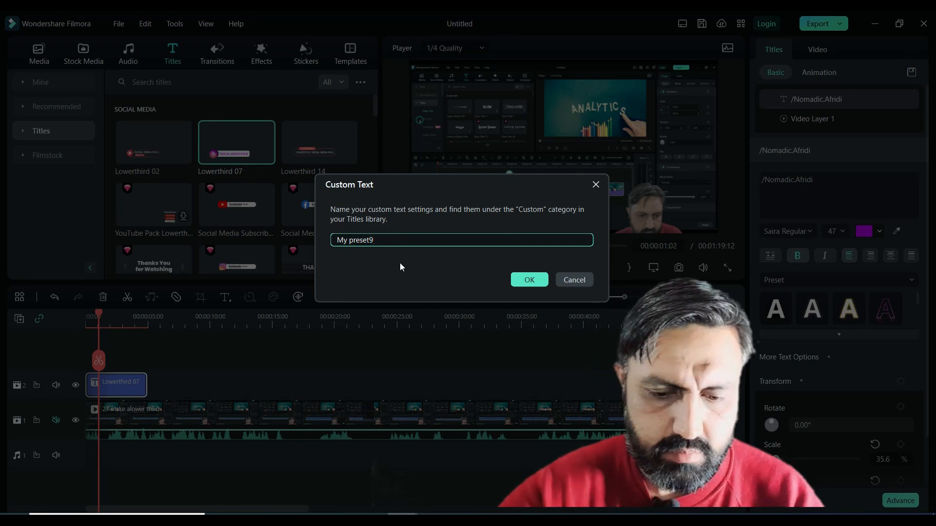
key("BackSpace")
key("BackSpace")
key("BackSpace")
key("BackSpace")
key("BackSpace")
key("BackSpace")
key("BackSpace")
key("BackSpace")
key("BackSpace")
type("My")
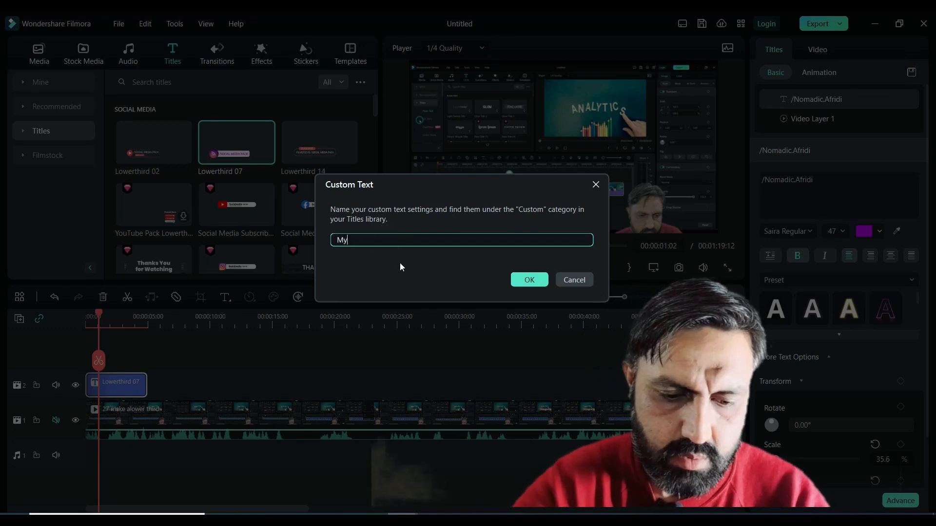
type(" insta ")
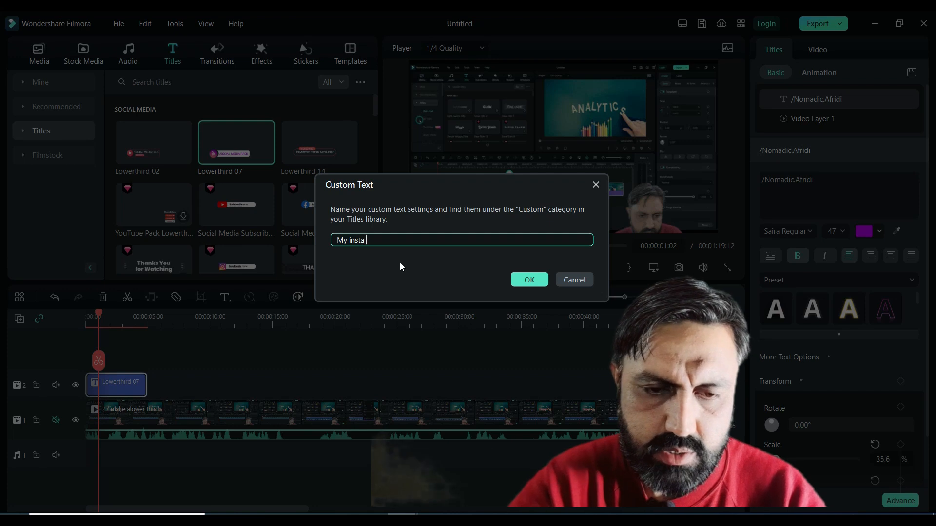
type("name")
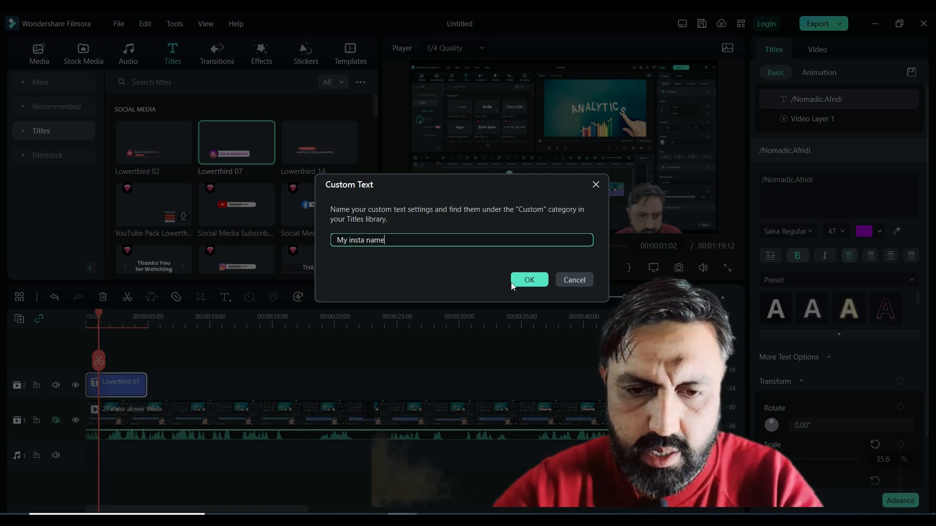
left_click(525, 281)
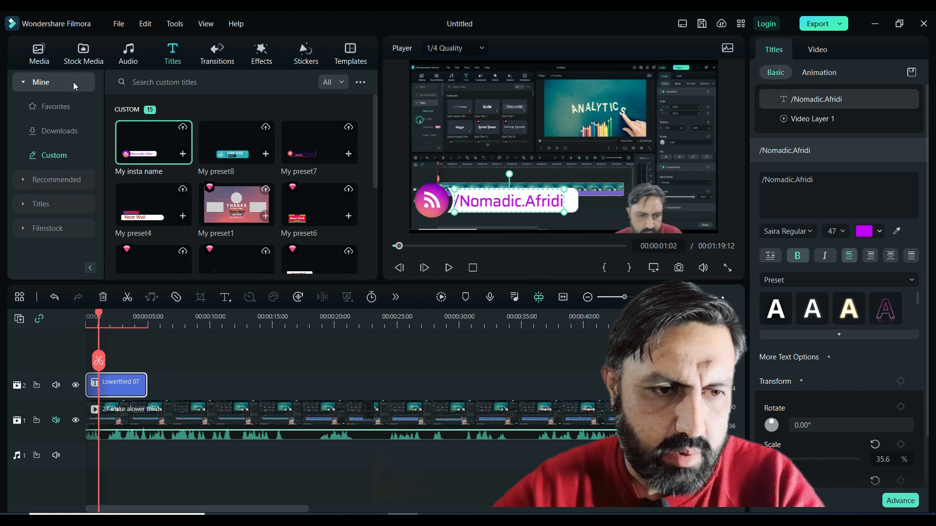
Step: Replace the Lowerthird 07 clip at the start of the timeline with the saved "My insta name" custom title and preview it
left_click(51, 133)
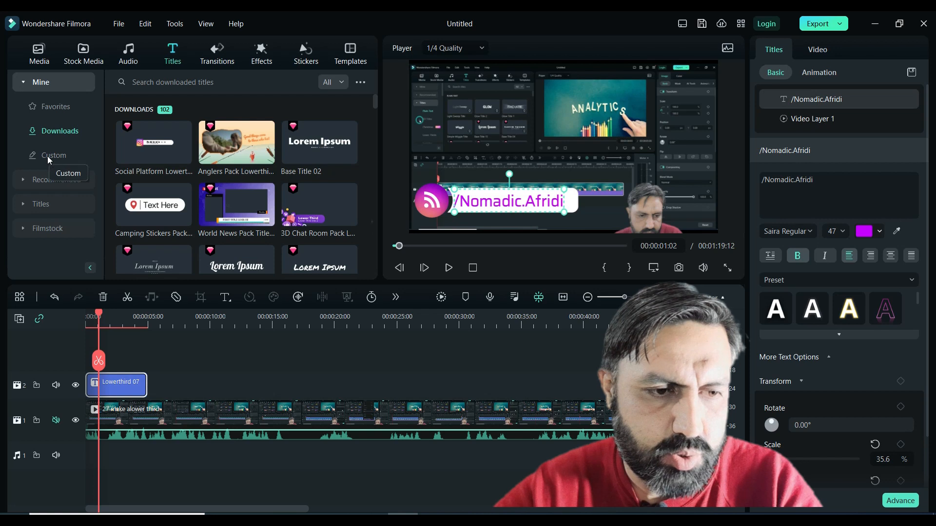
left_click(48, 156)
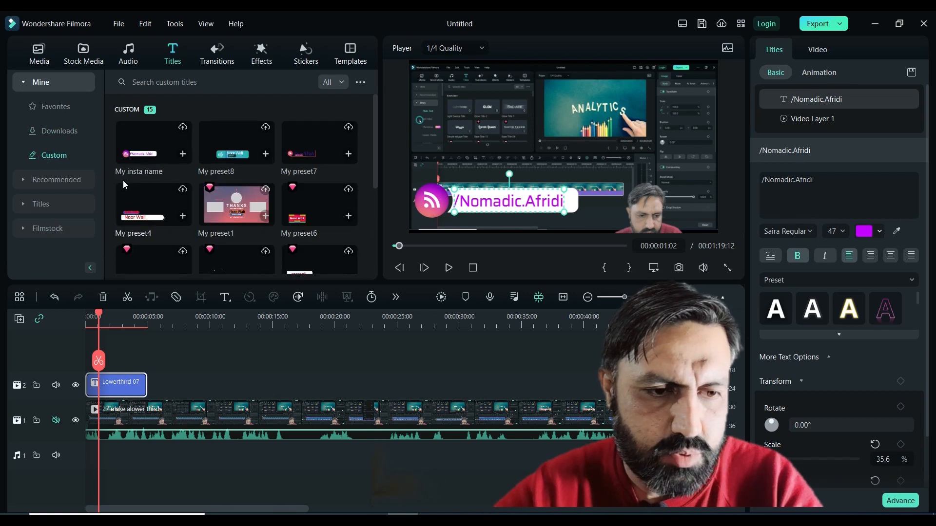
left_click_drag(133, 131, 171, 396)
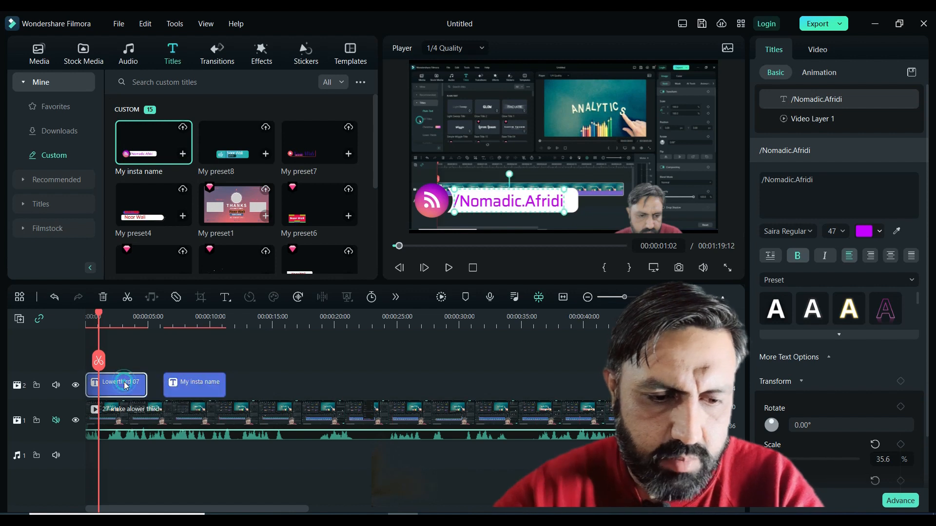
key("Delete")
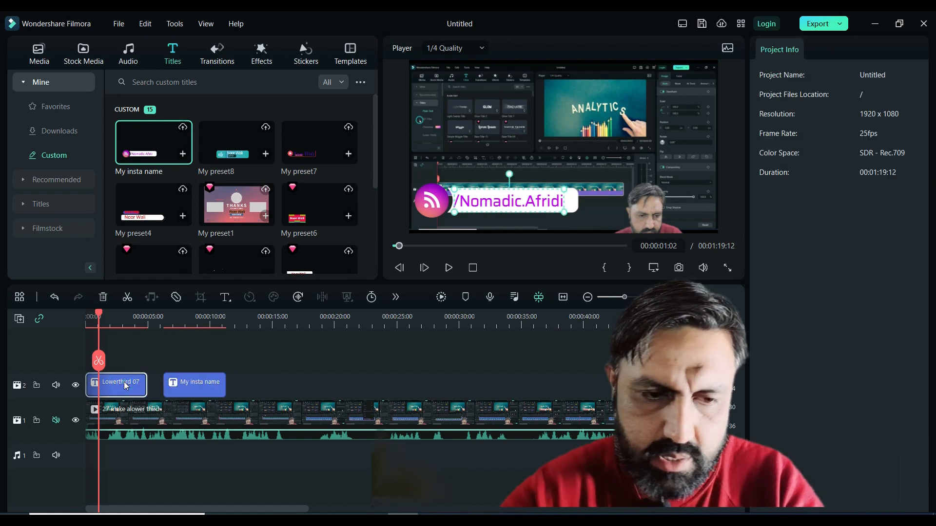
left_click(133, 388)
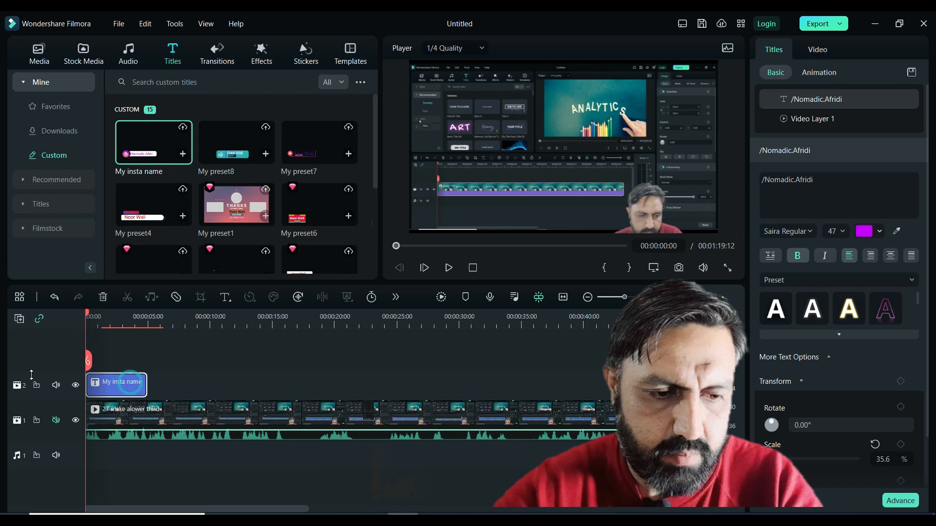
left_click(449, 269)
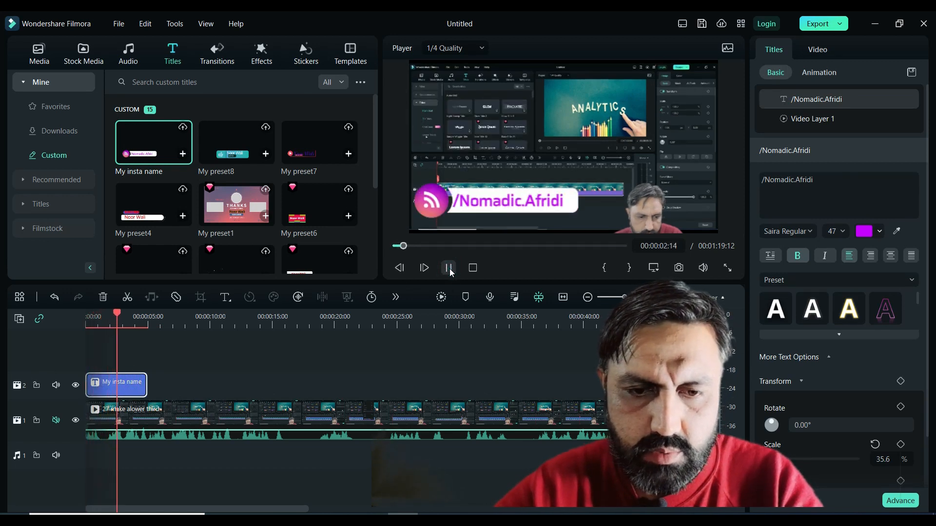
left_click(449, 268)
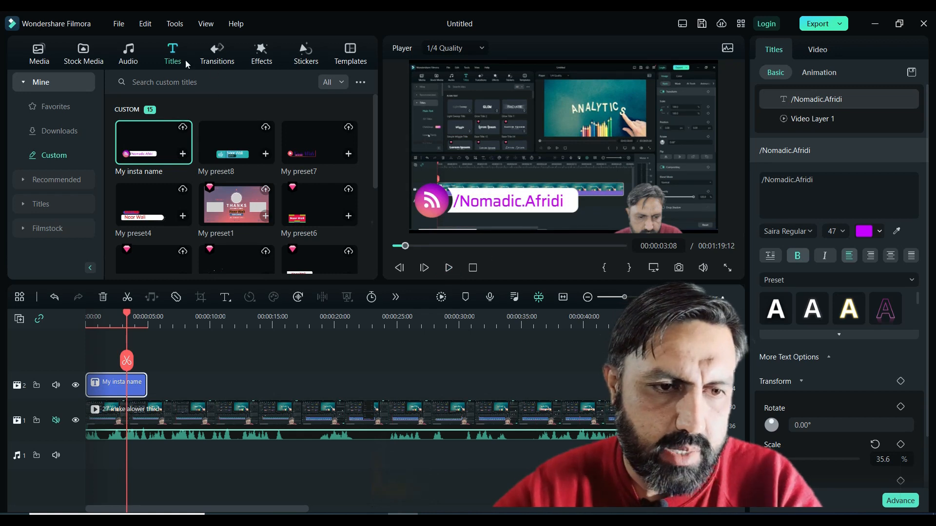
Step: Browse the Social Media titles and search the title library for "facebook"
left_click(57, 178)
left_click(53, 178)
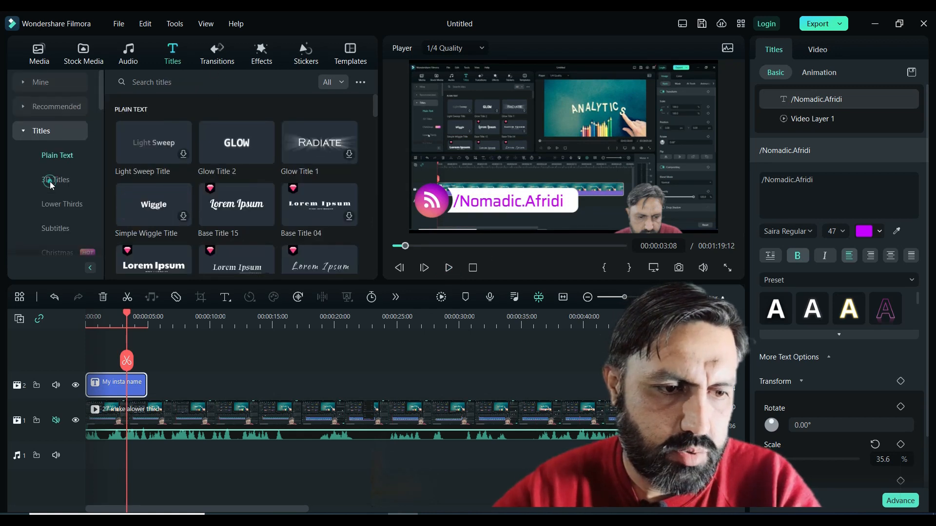
scroll(54, 202, "down", 3)
scroll(49, 174, "down", 5)
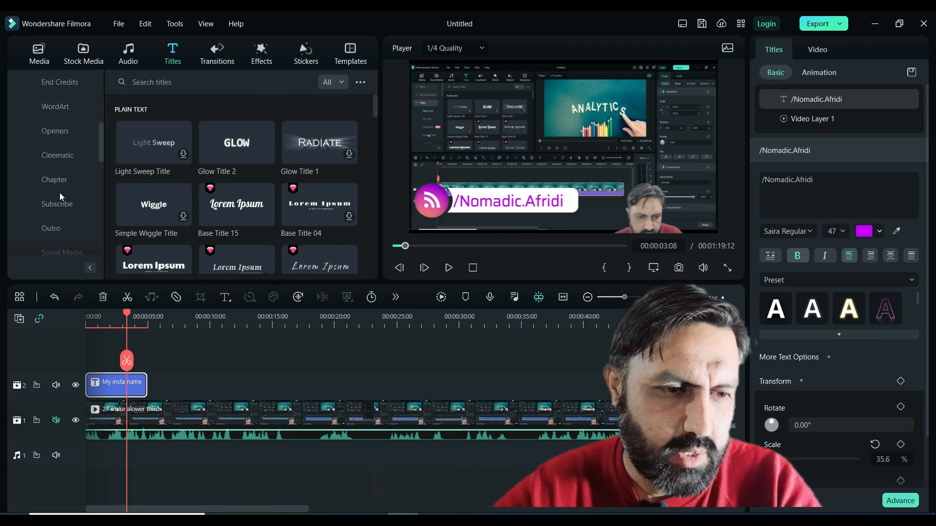
left_click(64, 108)
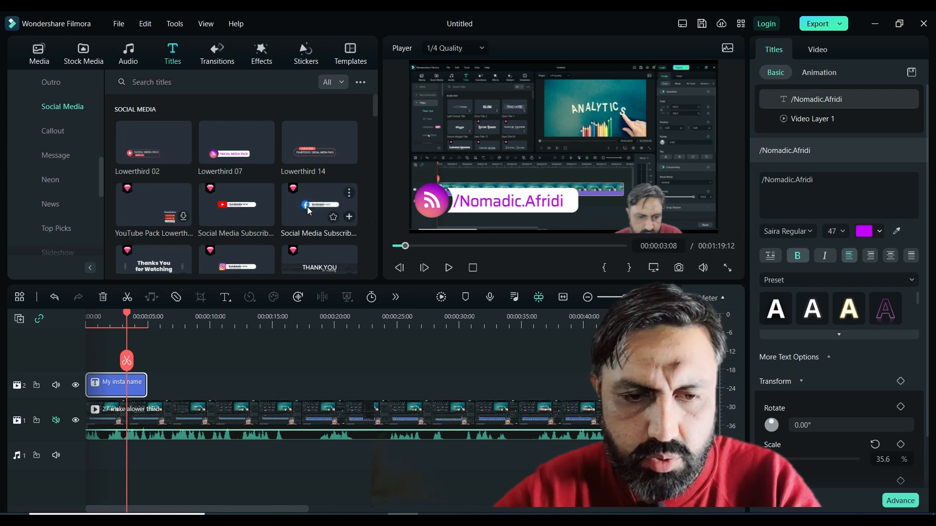
left_click(148, 83)
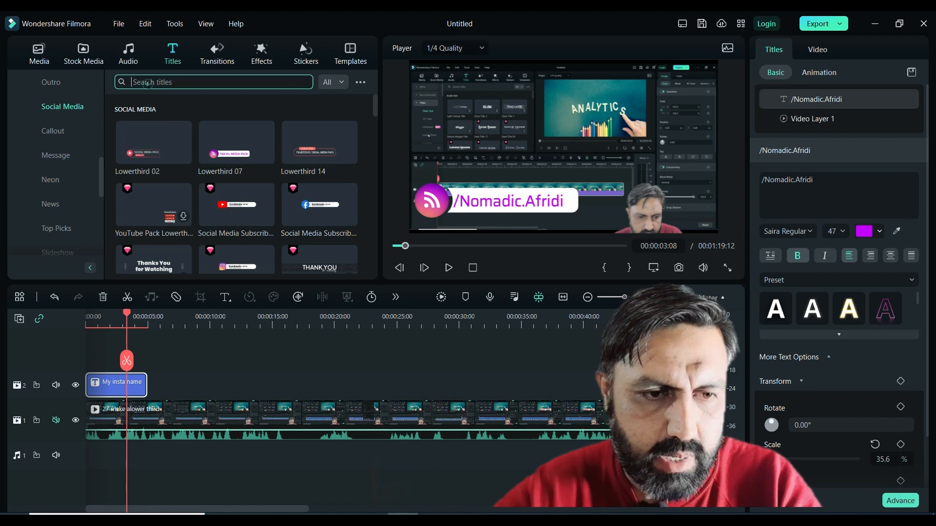
type("facebook")
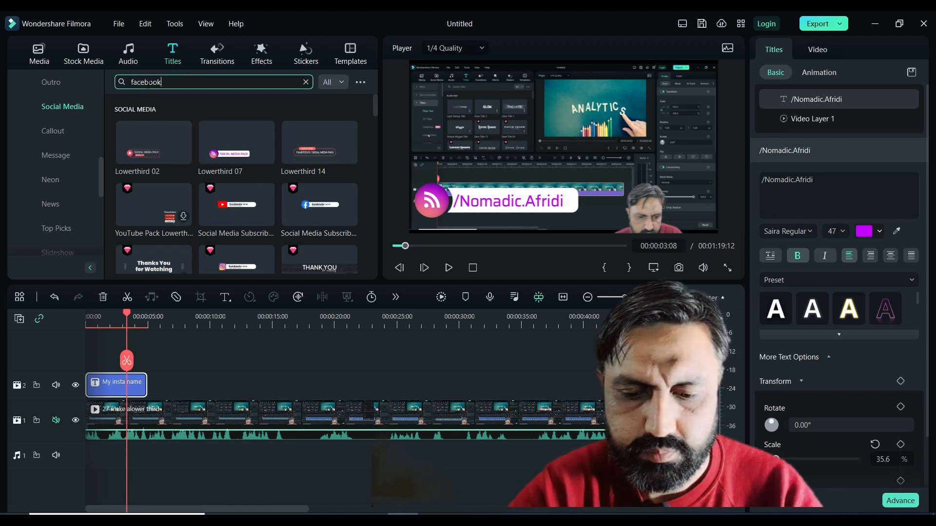
key("Return")
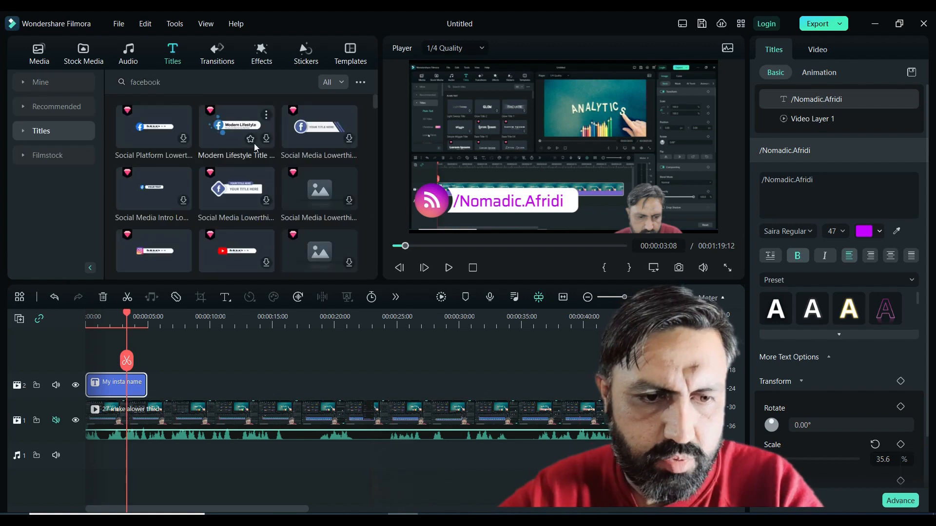
Step: Download the Modern Lifestyle Facebook title and place it on a new track above the My insta name clip, at the timeline's start
scroll(256, 184, "down", 2)
scroll(255, 184, "down", 1)
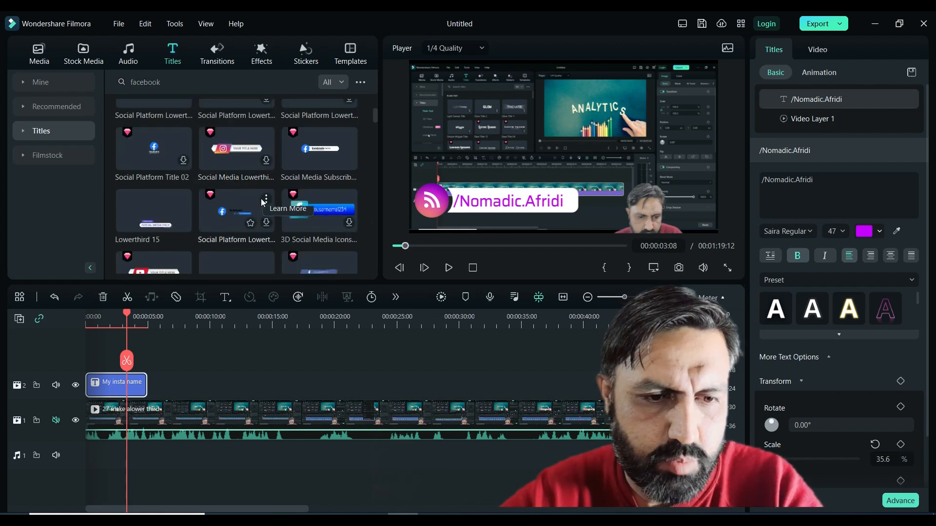
scroll(264, 203, "down", 1)
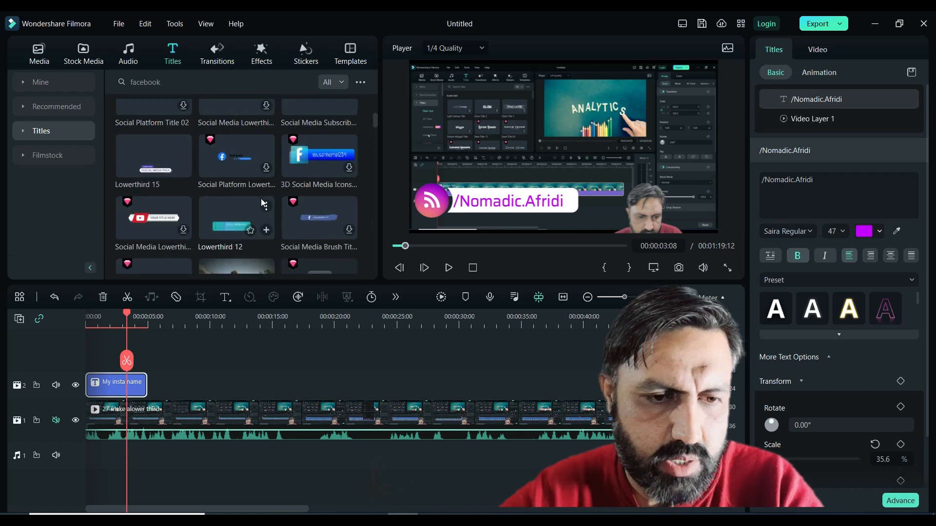
scroll(269, 225, "up", 3)
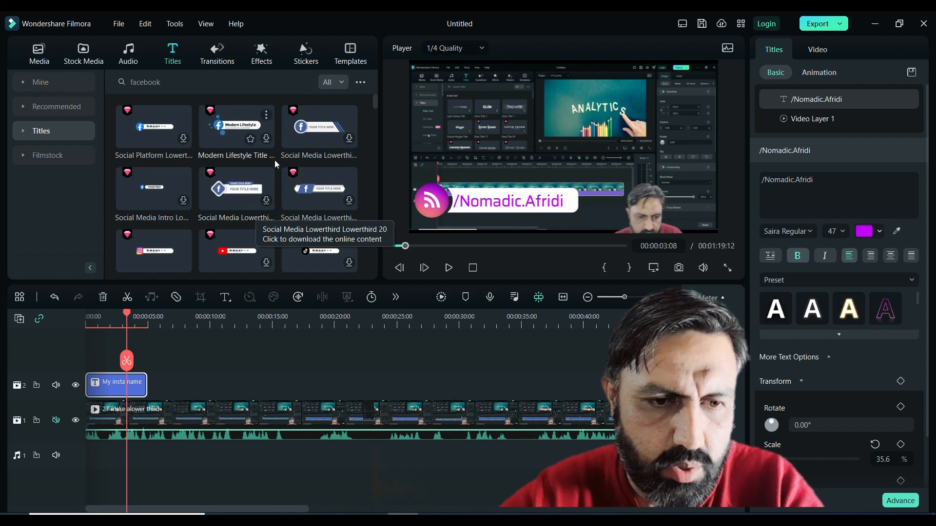
left_click(266, 138)
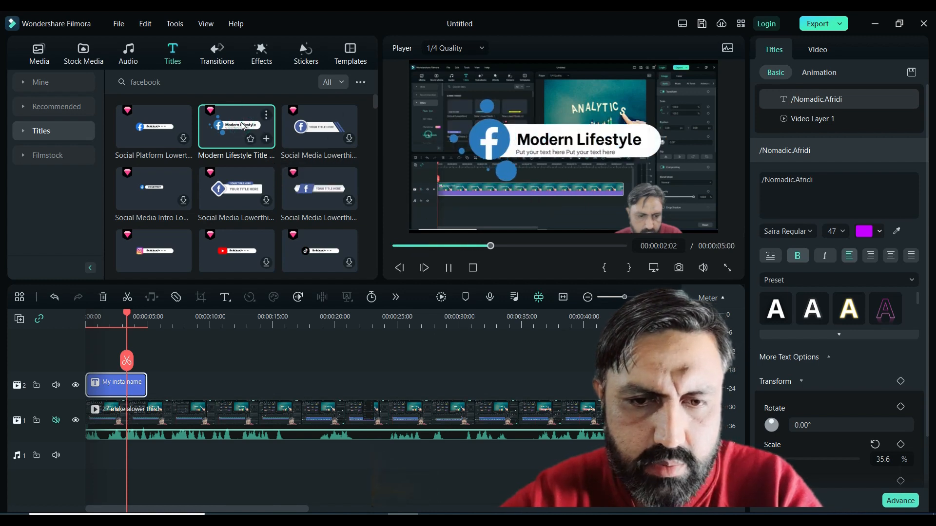
left_click_drag(243, 126, 91, 371)
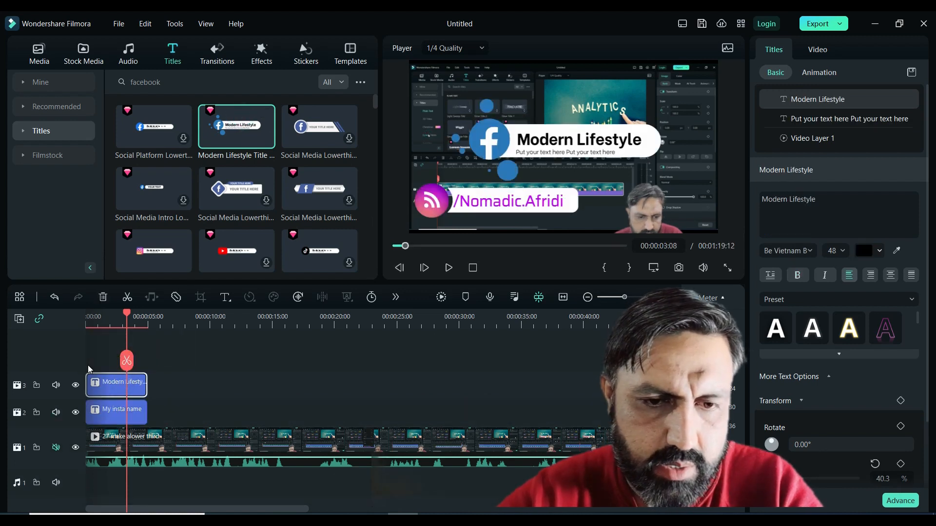
Step: Delete the small "Put your text here Put your text here" line from the Modern Lifestyle title
left_click(534, 134)
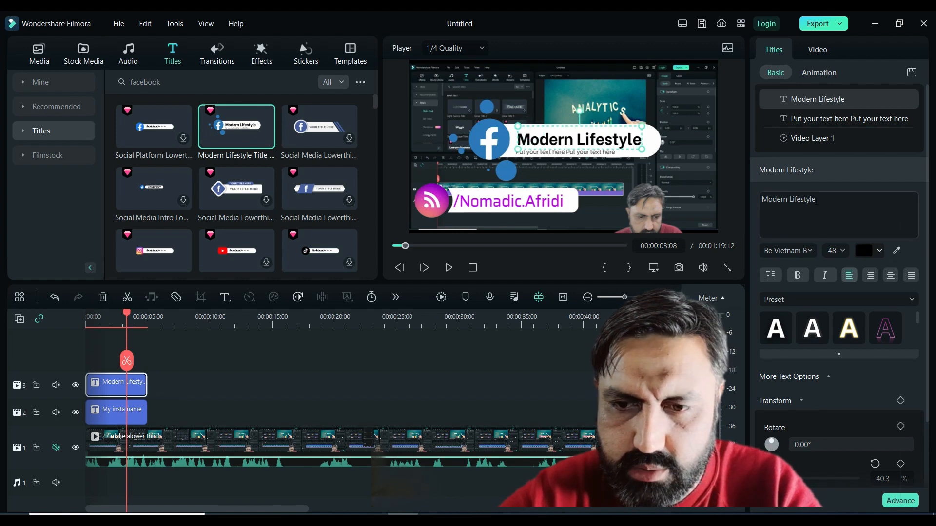
left_click(824, 119)
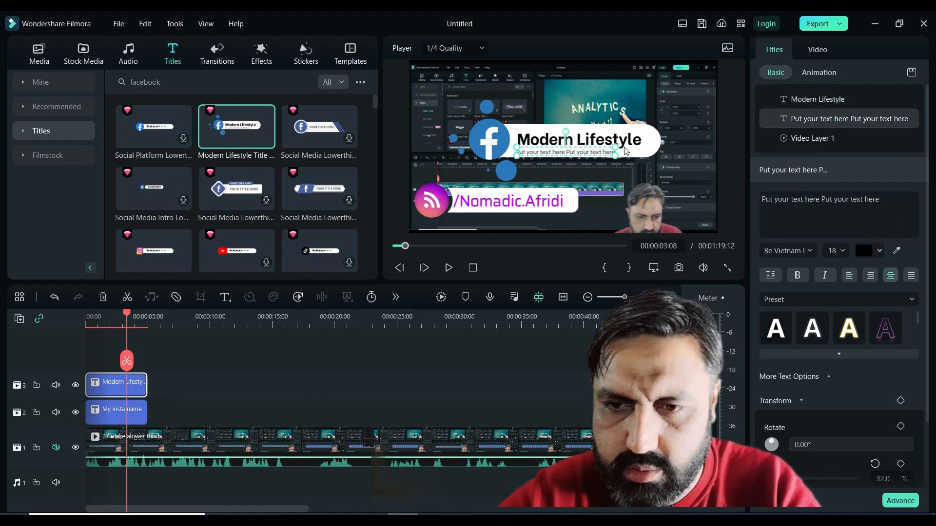
left_click(907, 119)
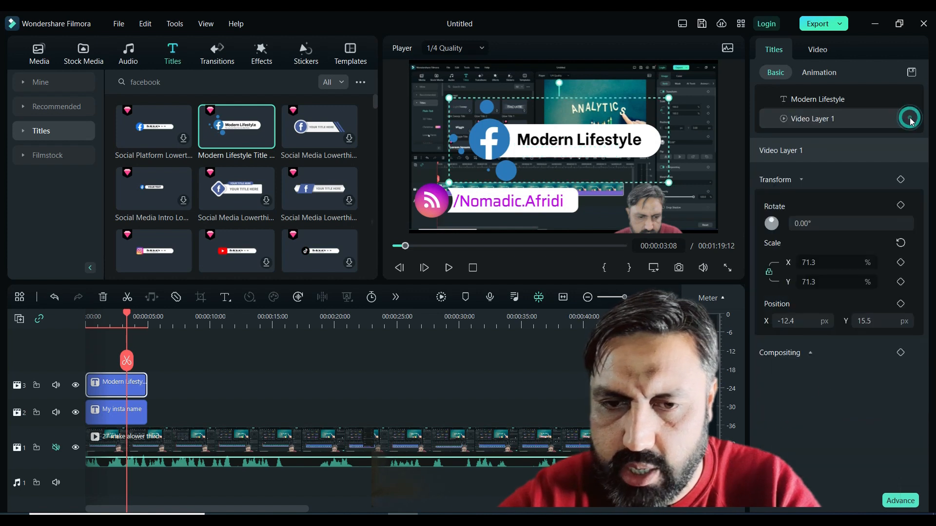
Step: Replace the "Modern Lifestyle" text of the Facebook title with the creator's name
left_click(599, 141)
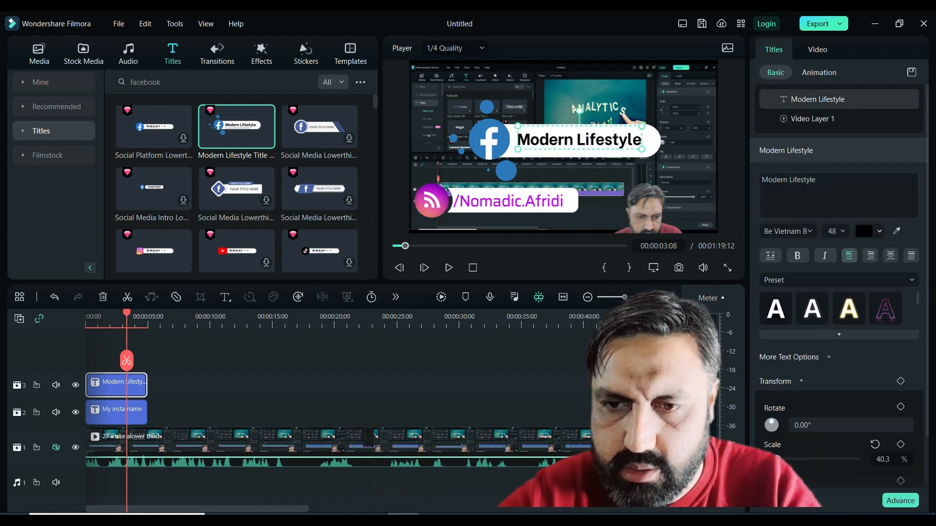
left_click(819, 182)
key("ctrl+a")
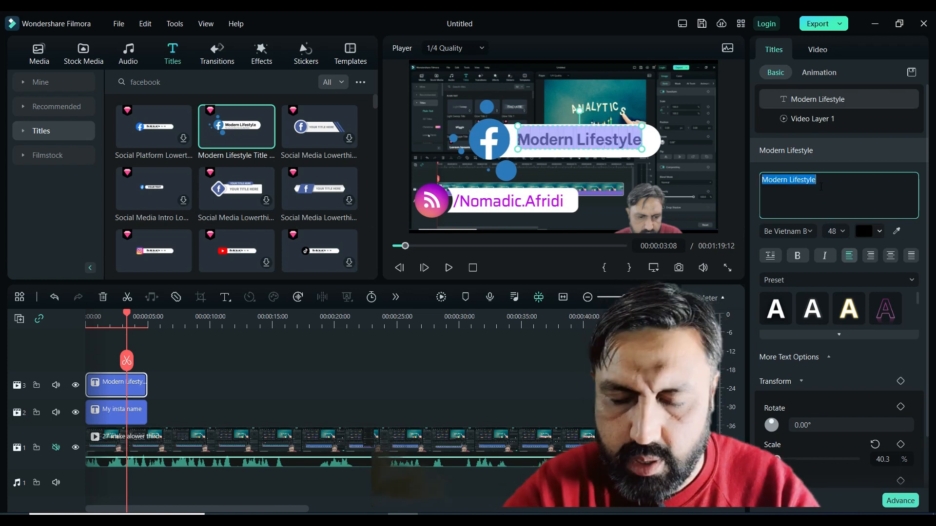
type("Noq")
key("BackSpace")
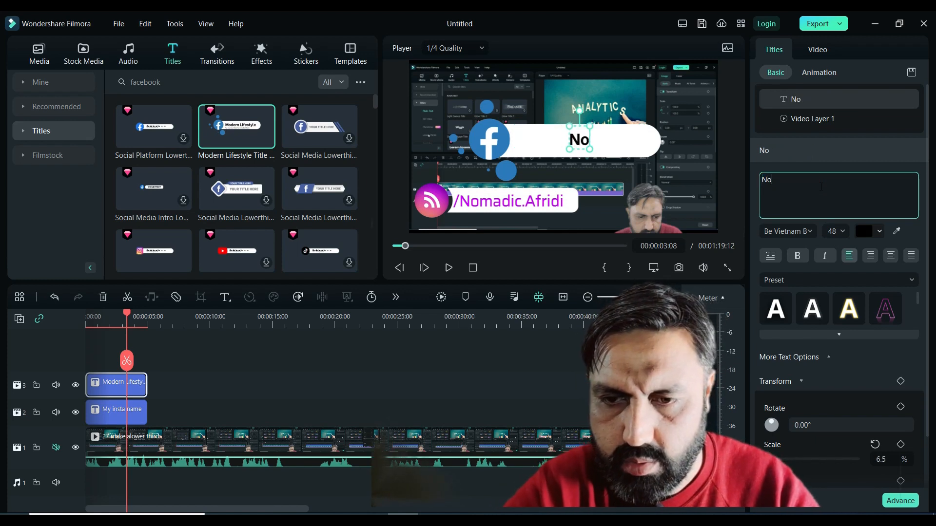
type("madic Afridi")
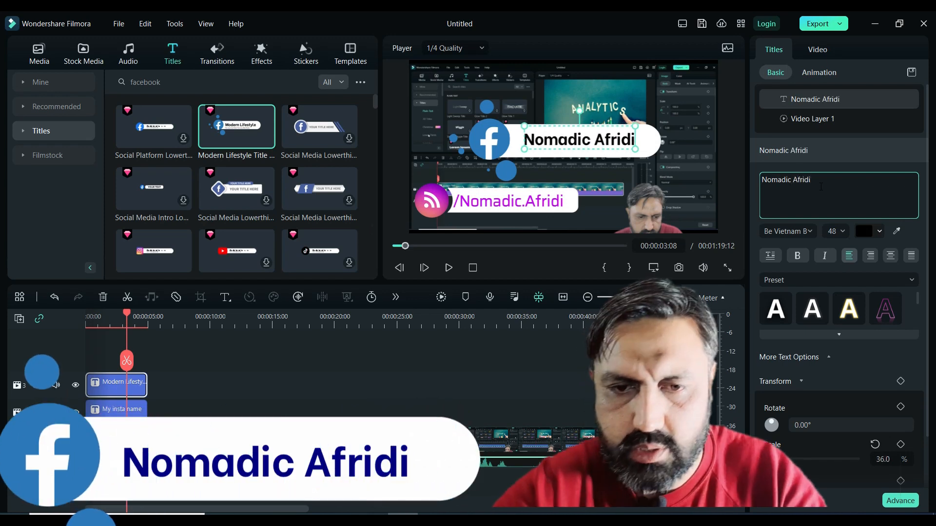
Step: Shrink the Facebook graphic and its name text, at a text scale of about 30.8%, and move both just above the Instagram bar
left_click_drag(523, 149, 556, 142)
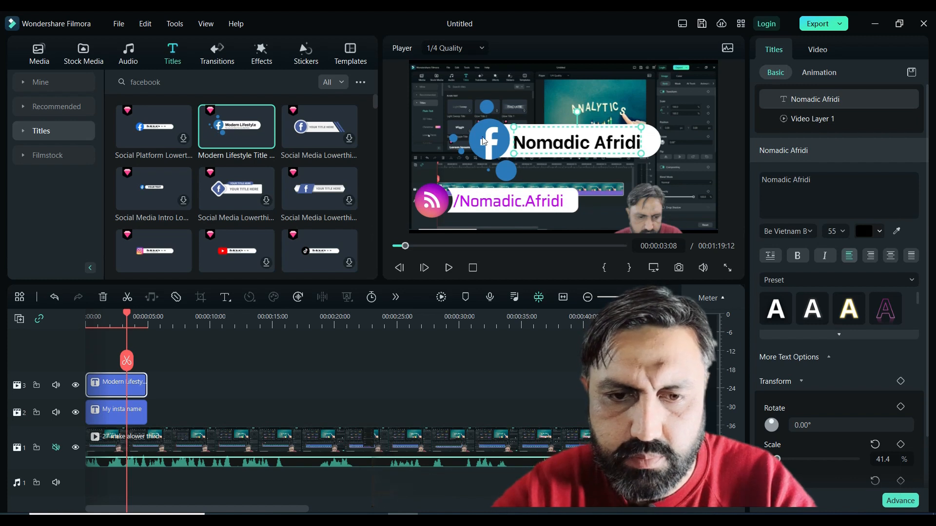
left_click_drag(484, 141, 425, 149)
left_click_drag(535, 147, 513, 164)
left_click(422, 159)
left_click(468, 157)
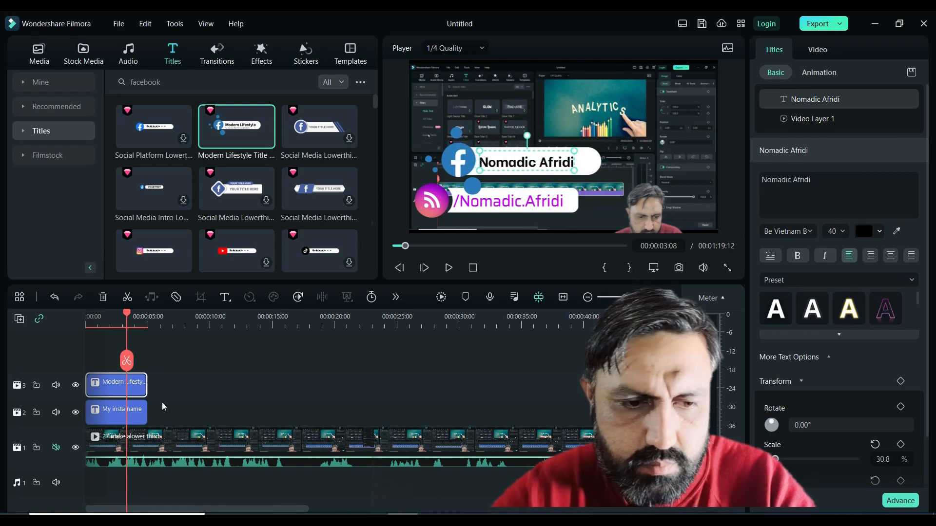
Step: Move the Modern Lifestyle clip directly after My insta name on the same track and position its graphic and text in the frame's lower-left corner
left_click_drag(115, 385, 178, 415)
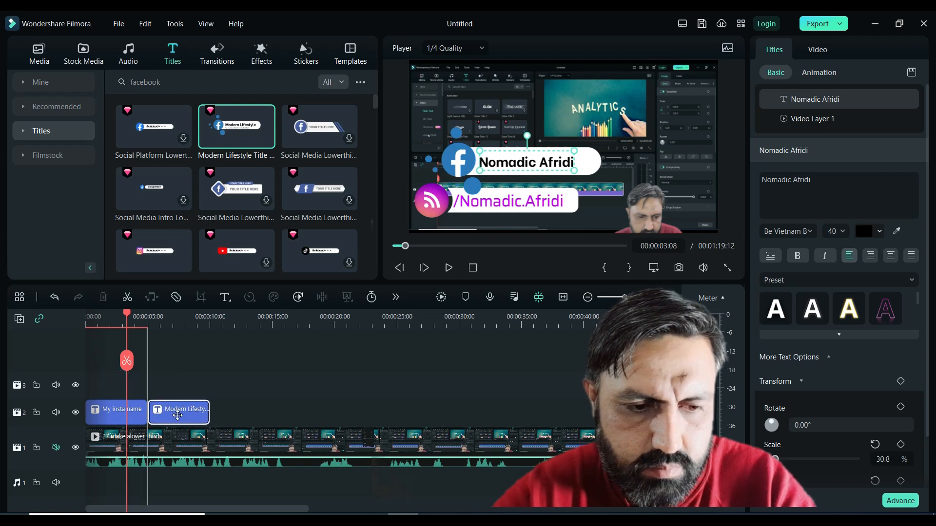
left_click_drag(127, 361, 179, 377)
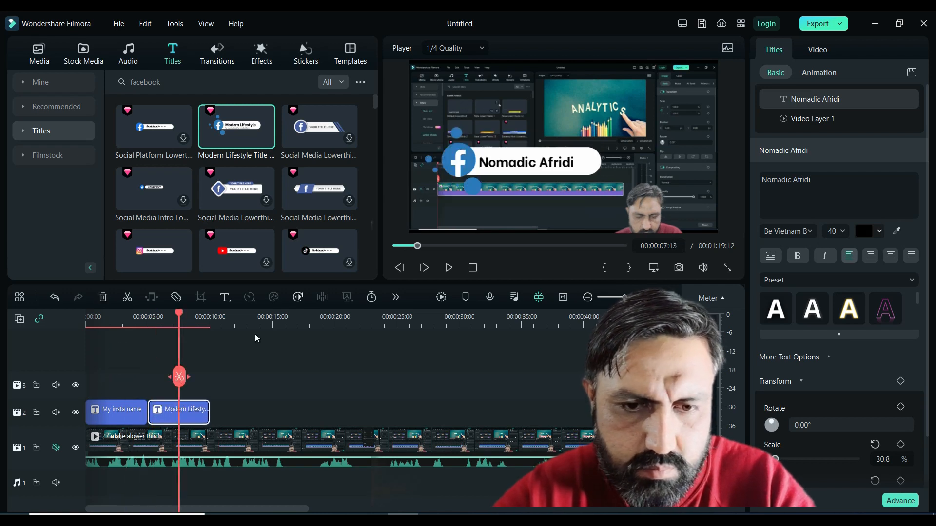
left_click_drag(449, 163, 427, 206)
left_click_drag(502, 166, 477, 210)
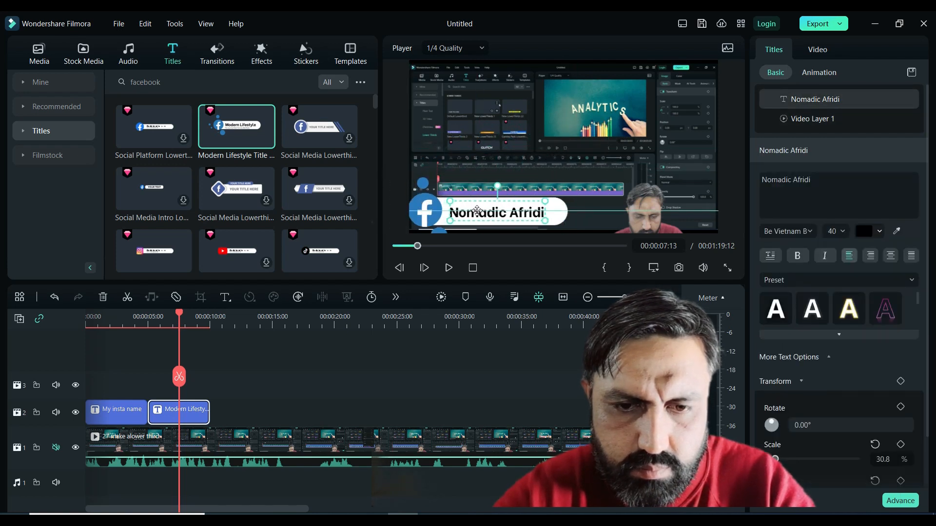
Step: Try several preset text styles on the Facebook lower third's name text
scroll(829, 312, "down", 2)
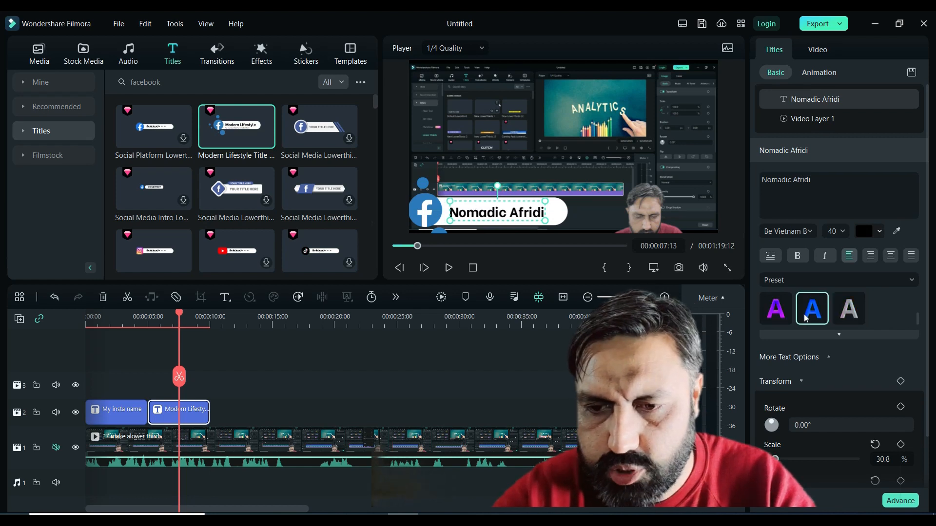
left_click(775, 308)
left_click(811, 308)
left_click(848, 314)
left_click(775, 308)
scroll(777, 306, "up", 2)
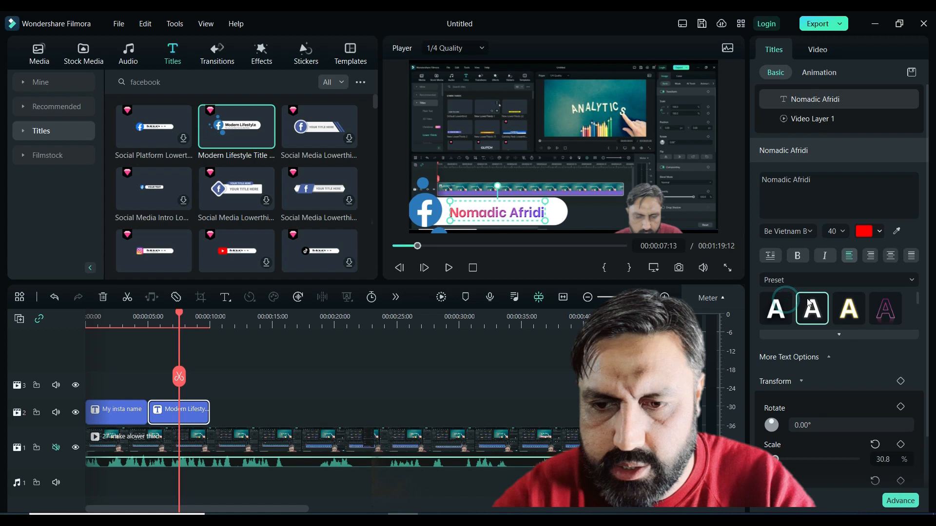
left_click(777, 306)
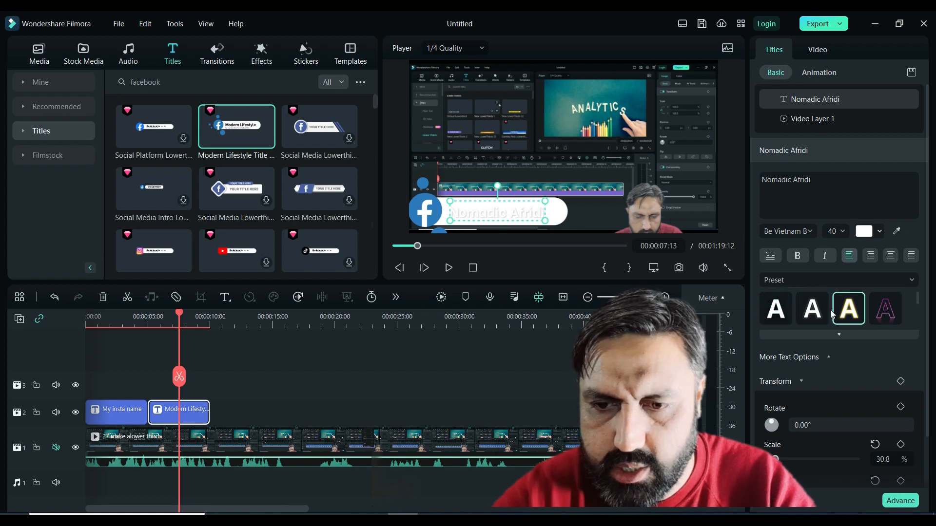
Step: Undo the preset text styles applied to the Facebook lower third's name text
key("ctrl+z")
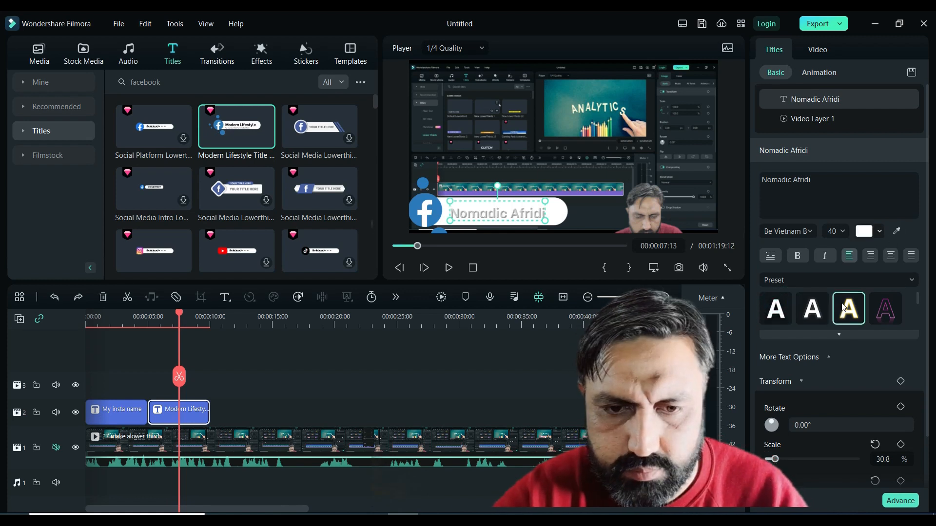
key("ctrl+z")
key("ctrl+z")
key("ctrl+z")
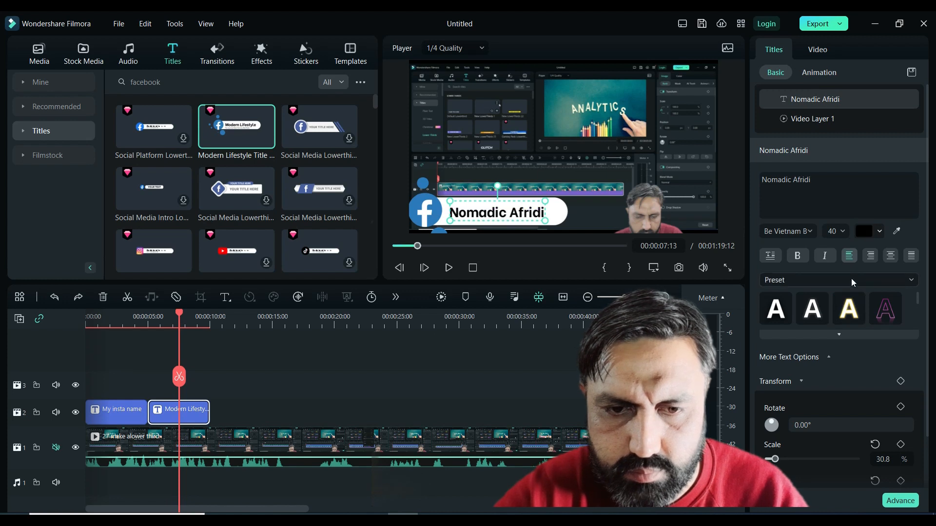
Step: Set the Facebook lower third's name text to the dark blue basic colour
left_click(881, 232)
left_click(904, 328)
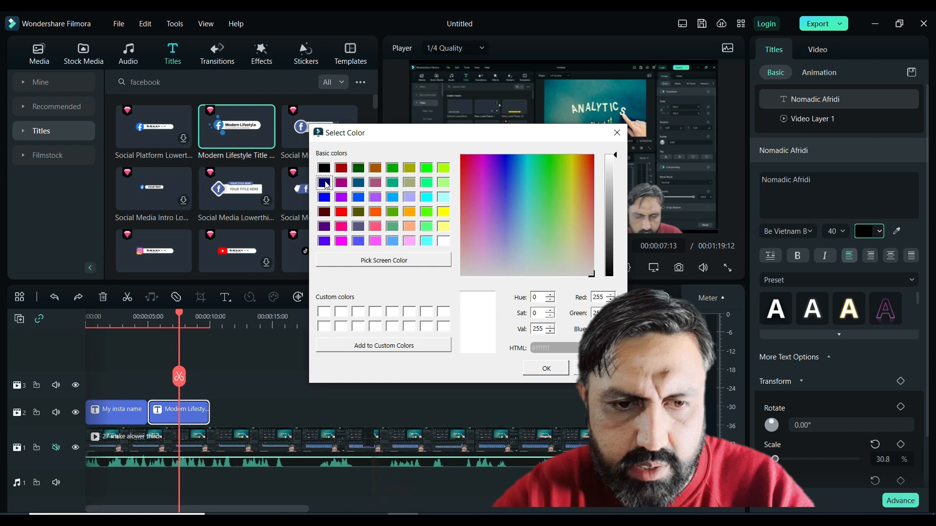
left_click(325, 183)
left_click(547, 369)
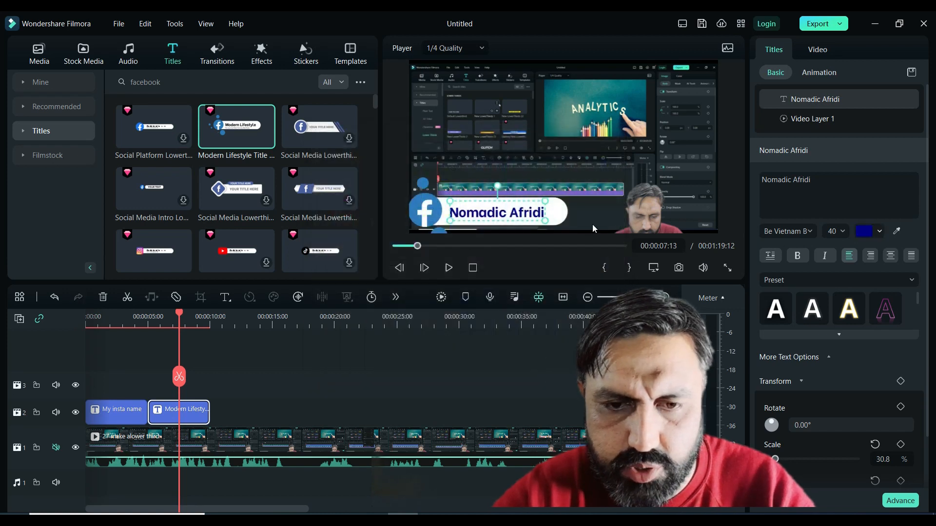
left_click(481, 129)
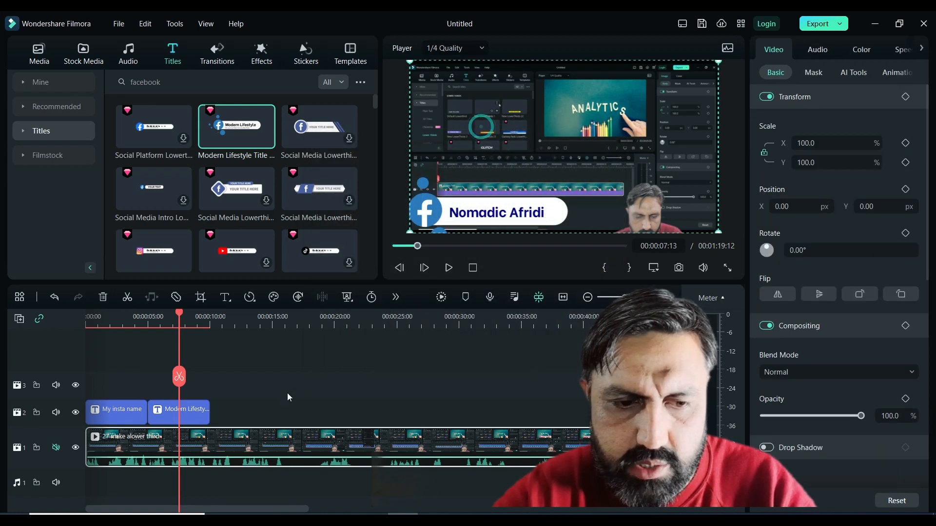
Step: Save the Facebook lower third as a custom title preset named "My facebook name"
left_click(199, 413)
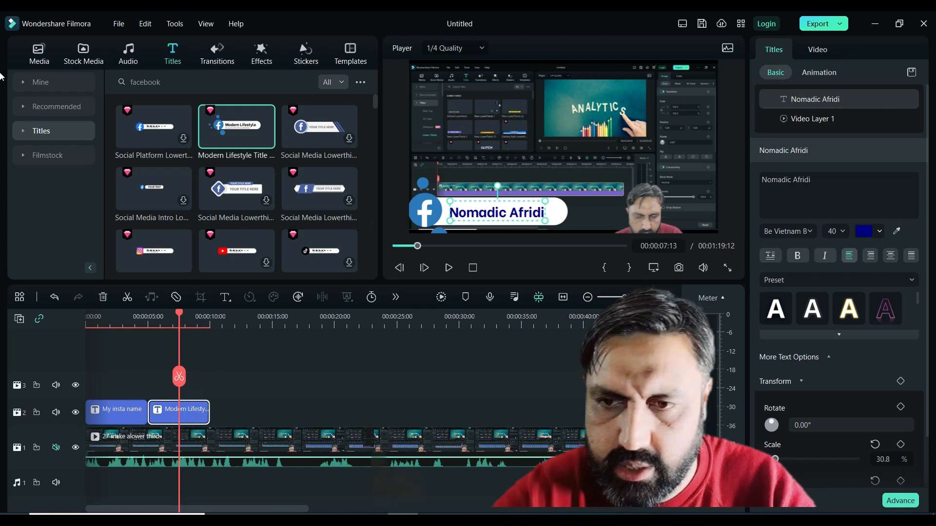
left_click(911, 72)
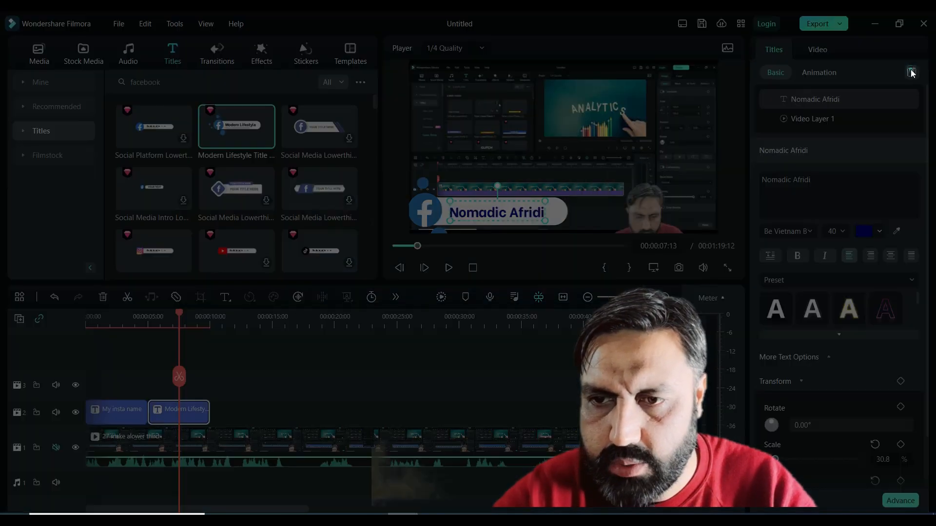
key("BackSpace")
key("BackSpace")
key("BackSpace")
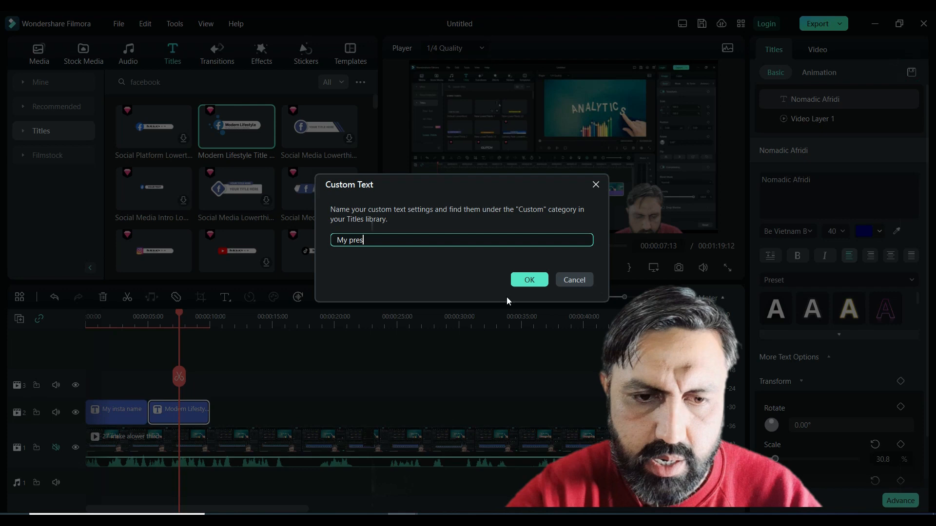
type("M")
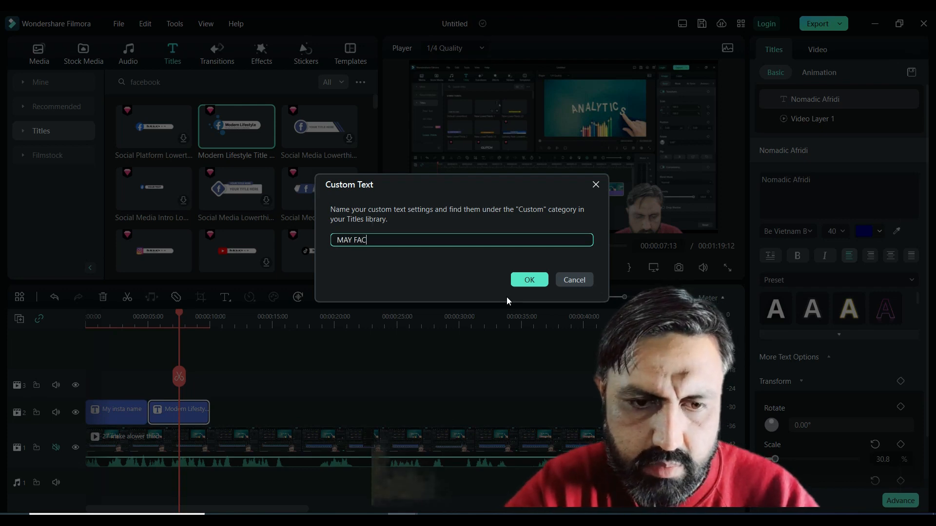
type("y facebook ")
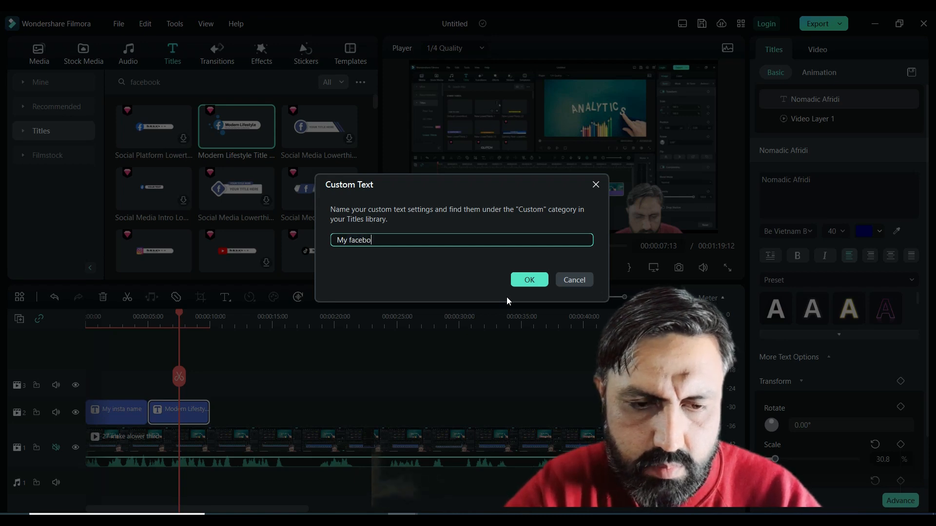
type("name")
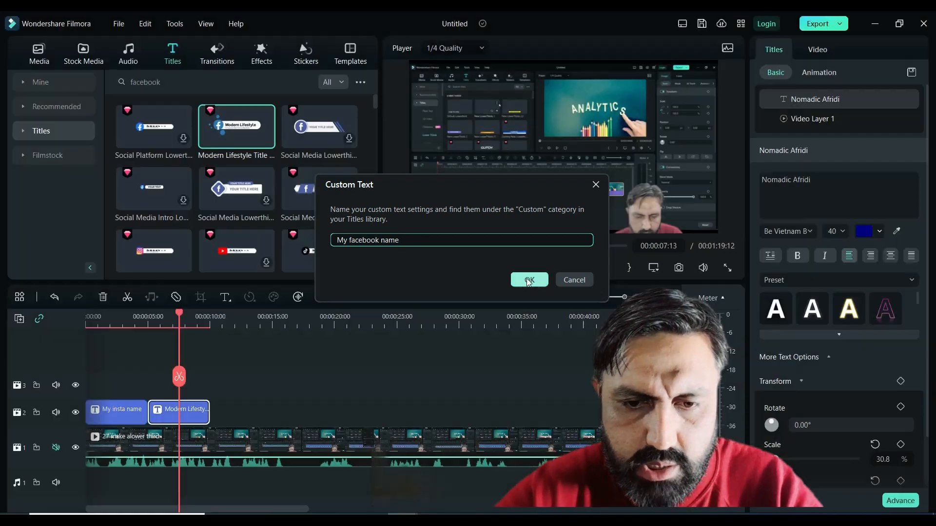
left_click(529, 280)
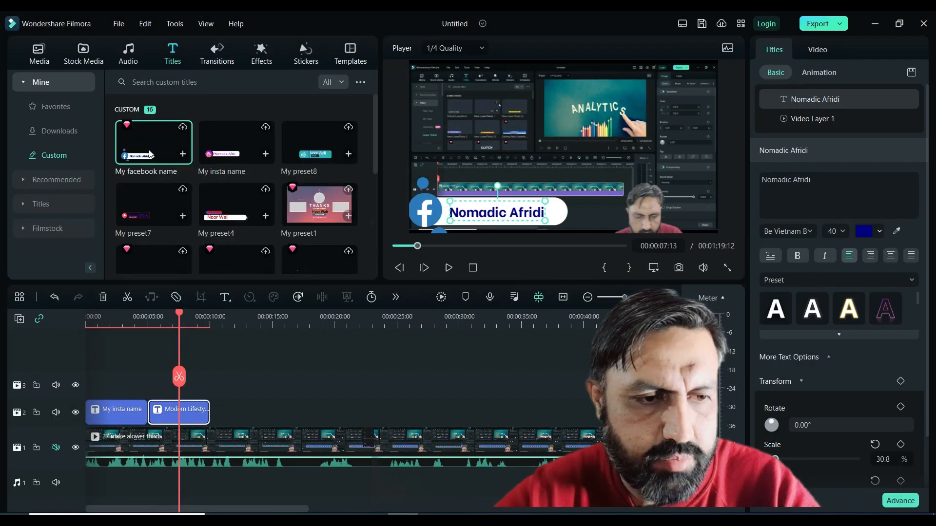
Step: Search the title library for "youtube"
left_click(51, 209)
scroll(62, 203, "down", 8)
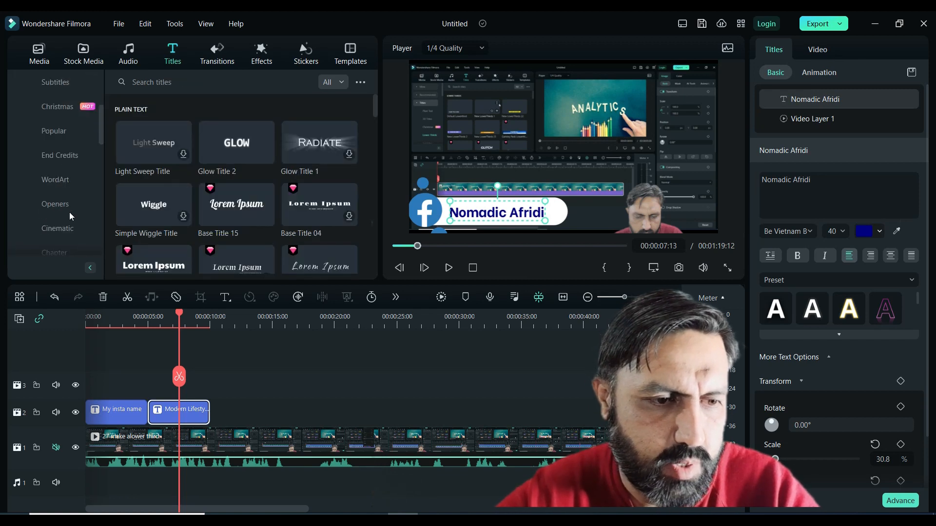
left_click(68, 180)
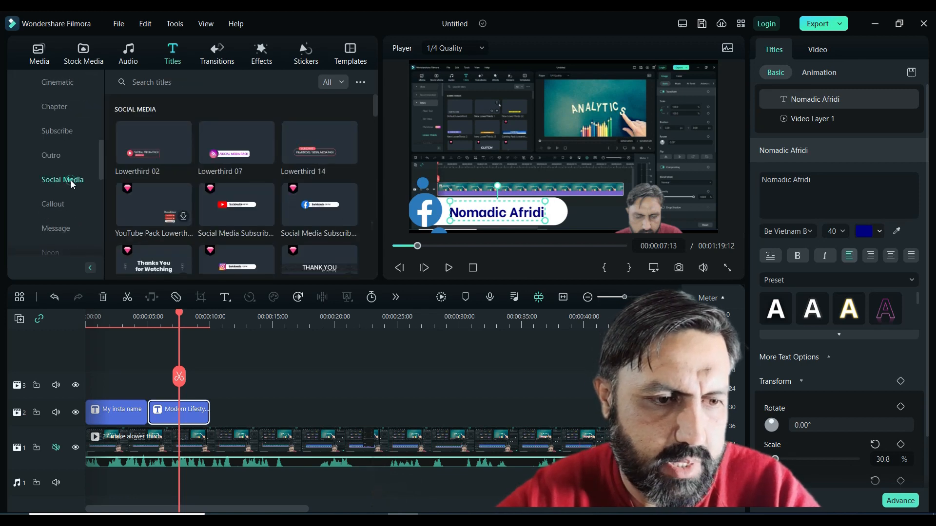
left_click(175, 82)
type("y")
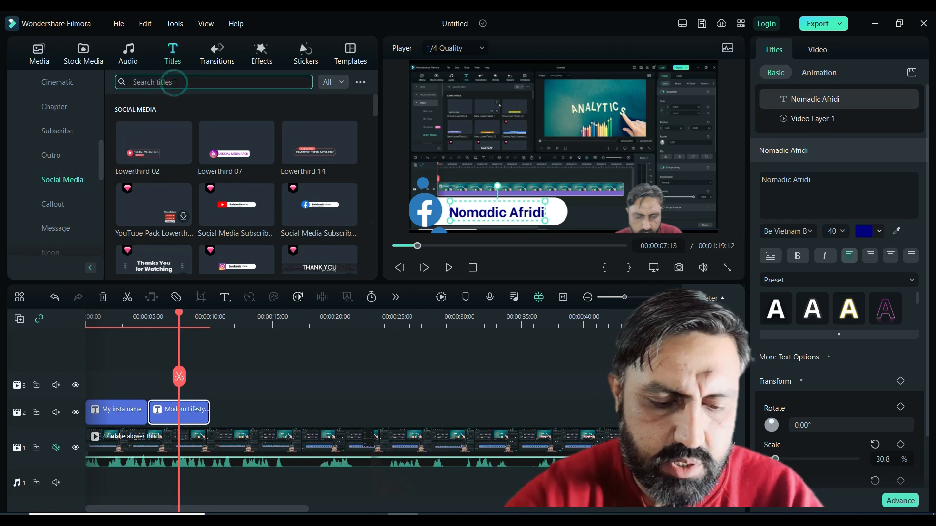
type("outube")
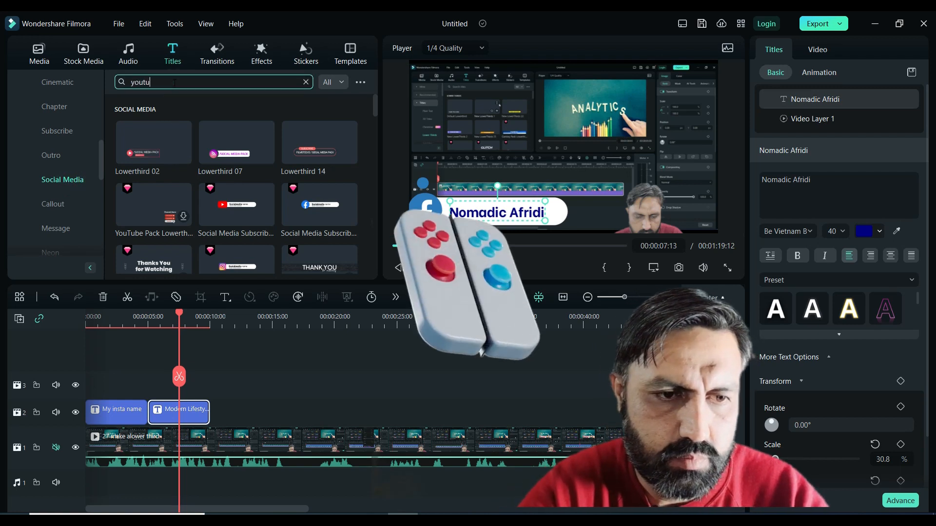
key("Return")
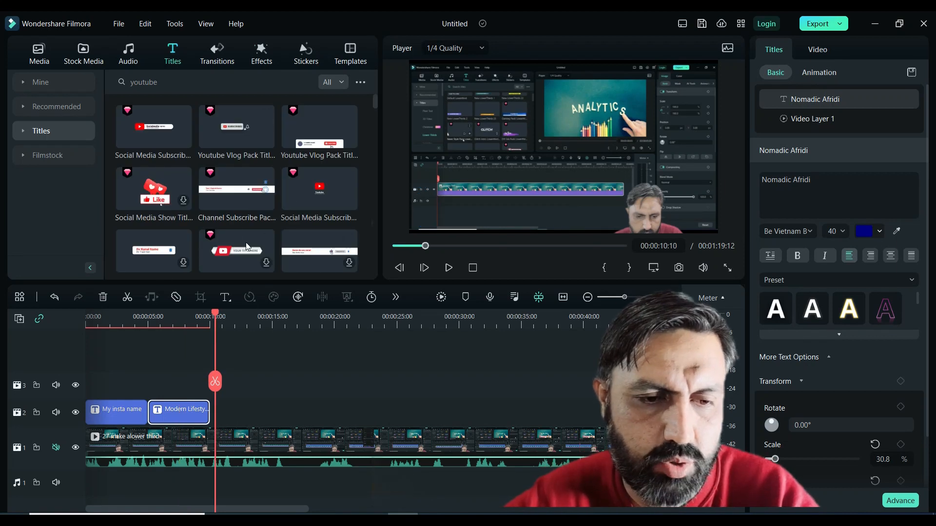
Step: Download the Social Media lower third with the YouTube logo and pointed white bar and place it directly after the Modern Lifestyle clip
left_click(268, 265)
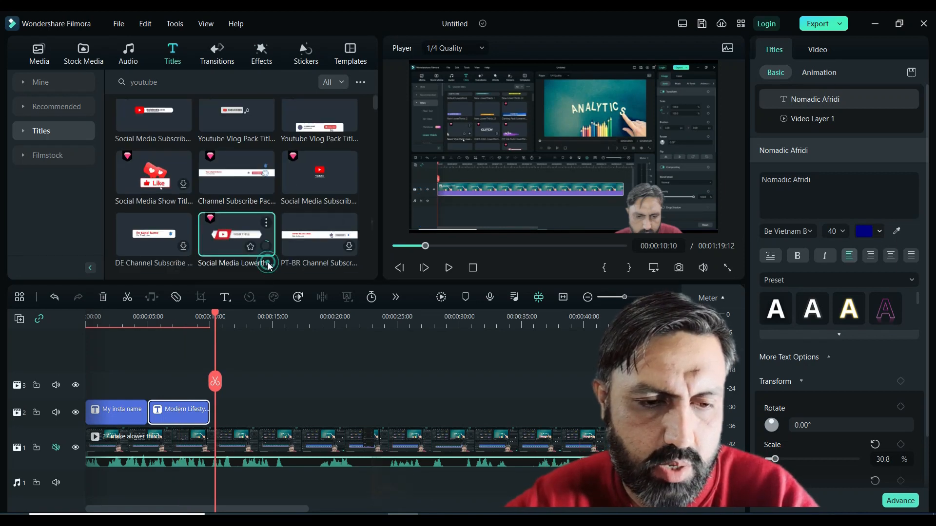
left_click(251, 239)
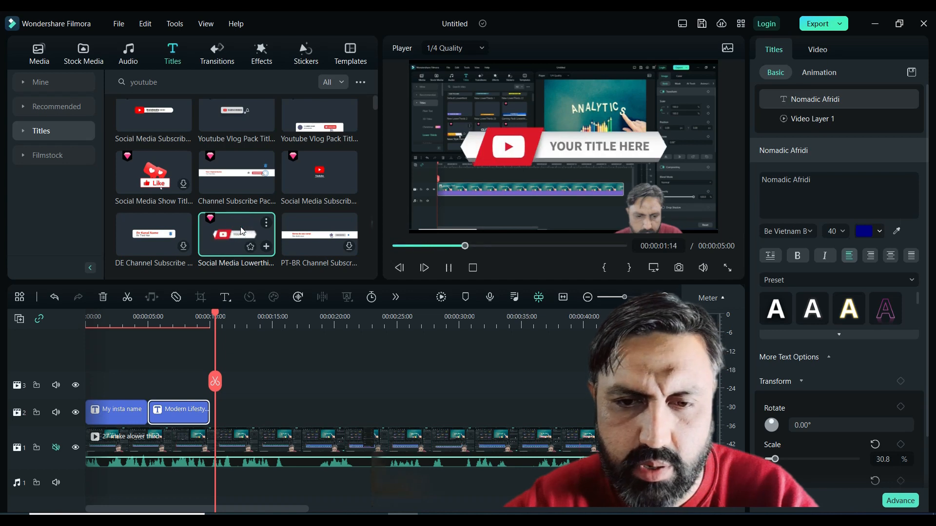
left_click_drag(222, 227, 215, 416)
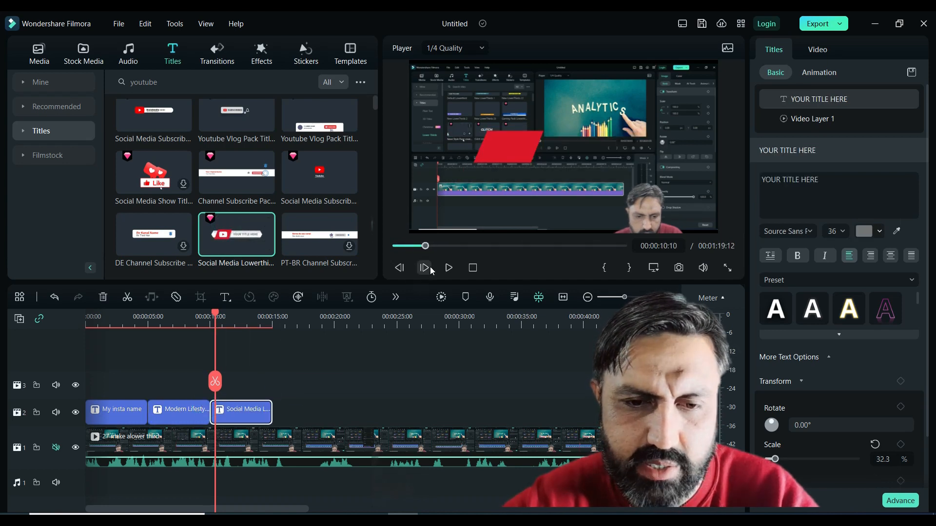
Step: Shrink the YouTube graphic to 50% and its text to about 25.5%, and position both in the frame's lower-left corner
left_click_drag(215, 318, 234, 318)
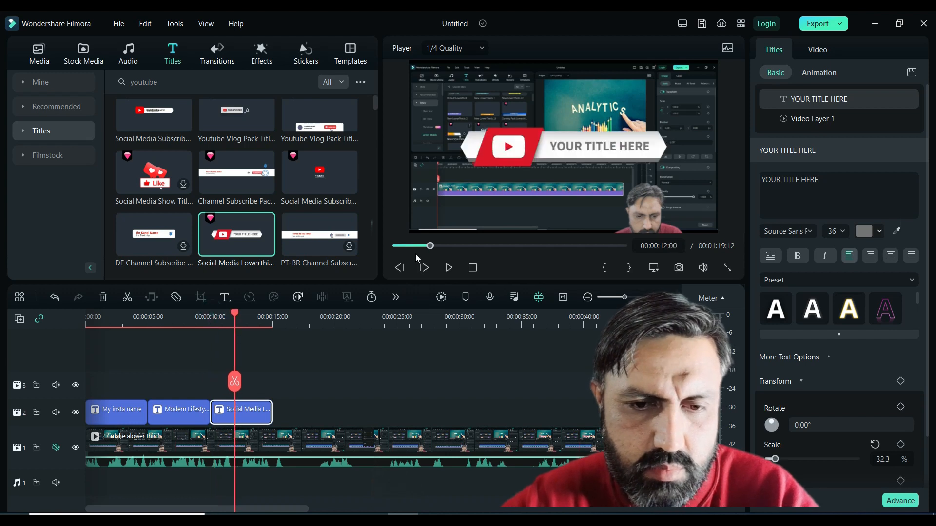
left_click(512, 139)
left_click_drag(512, 139, 460, 212)
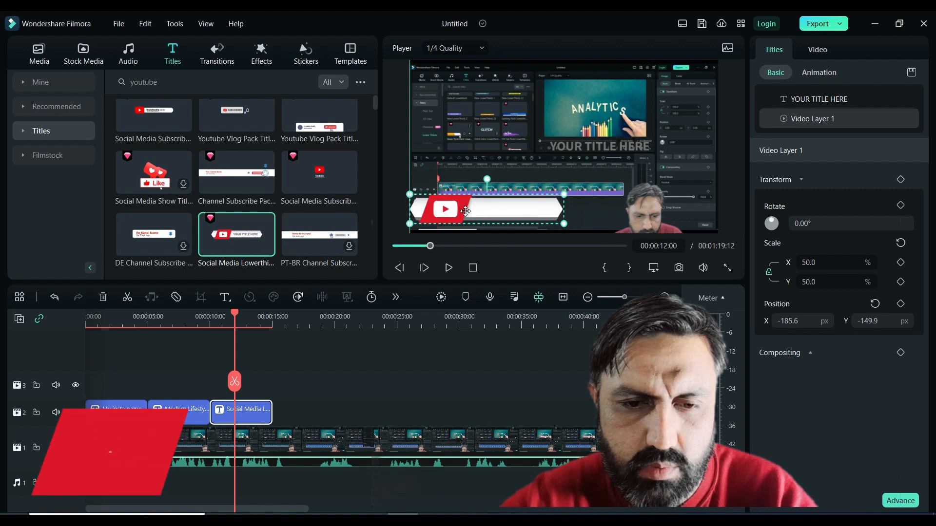
left_click(578, 150)
left_click_drag(578, 150, 501, 212)
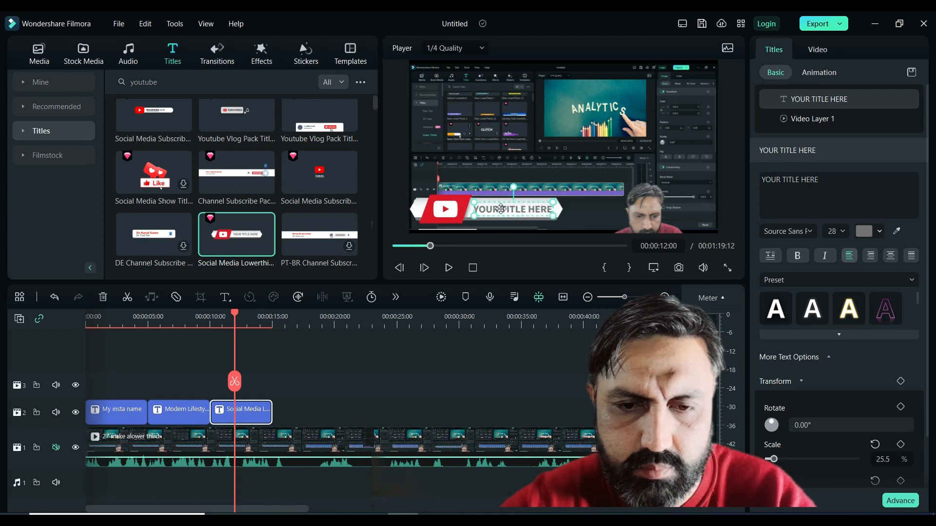
Step: Replace the YouTube lower third's placeholder text with the channel owner's name and enlarge it to about 27.7% inside the white bar
left_click(845, 179)
key("ctrl+a")
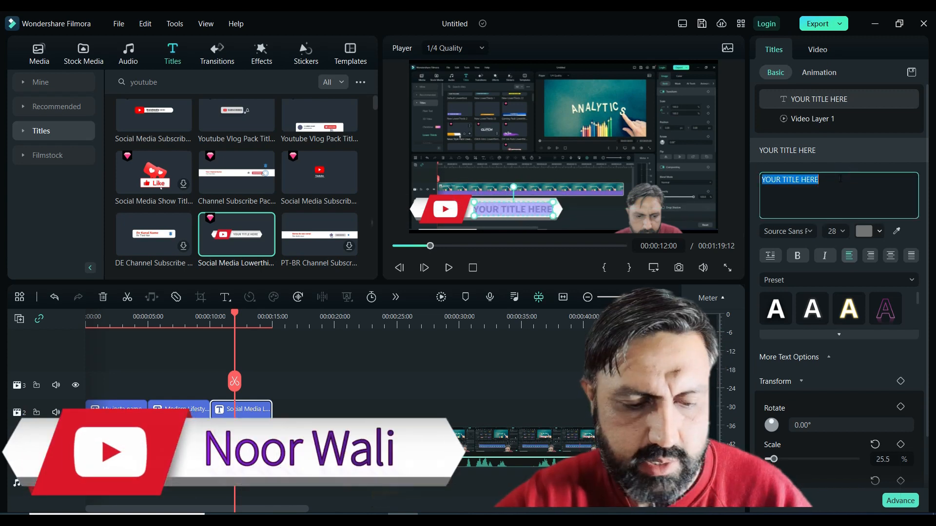
type("Noma")
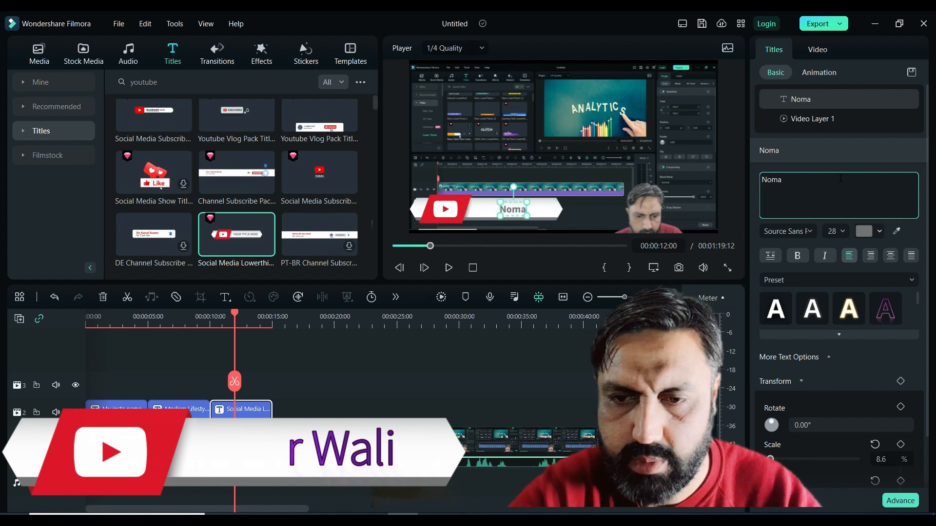
type("dic")
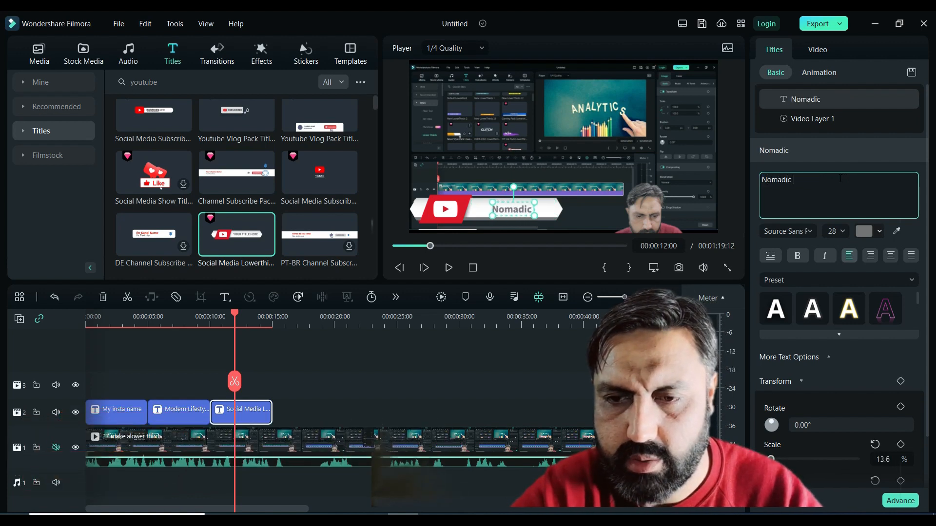
type(" Afridi")
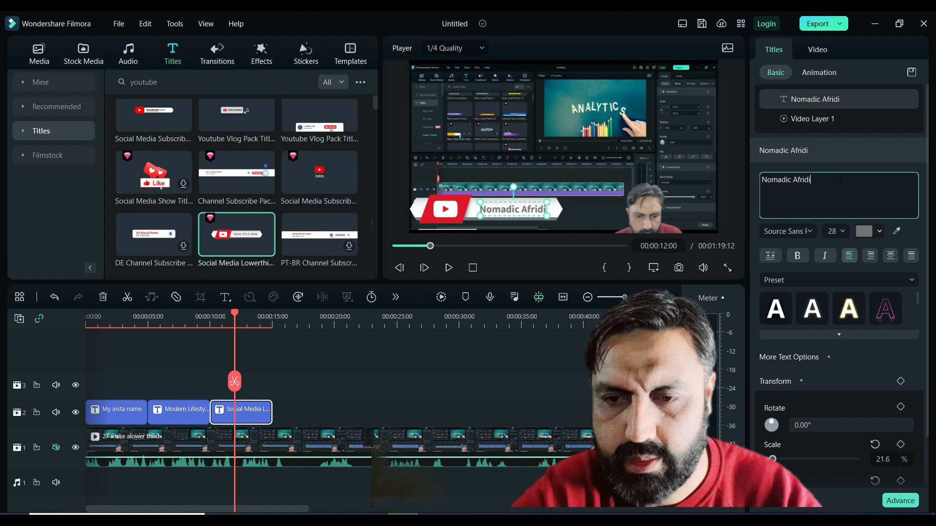
mouse_move(479, 201)
left_mouse_down()
mouse_move(467, 199)
mouse_move(490, 209)
left_mouse_up()
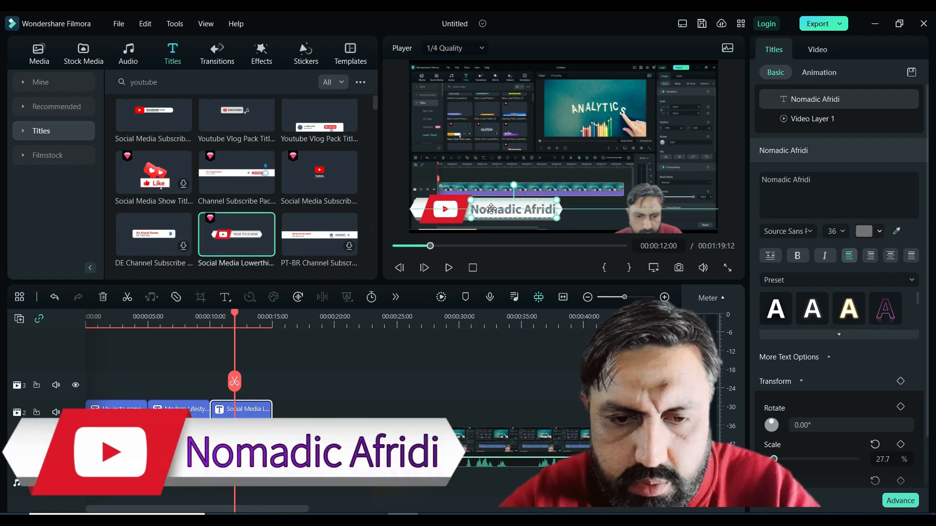
Step: Apply the purple preset style to the YouTube lower third's name text and change its font to Source Sans Pro Light
scroll(822, 317, "down", 3)
left_click(779, 309)
left_click(800, 308)
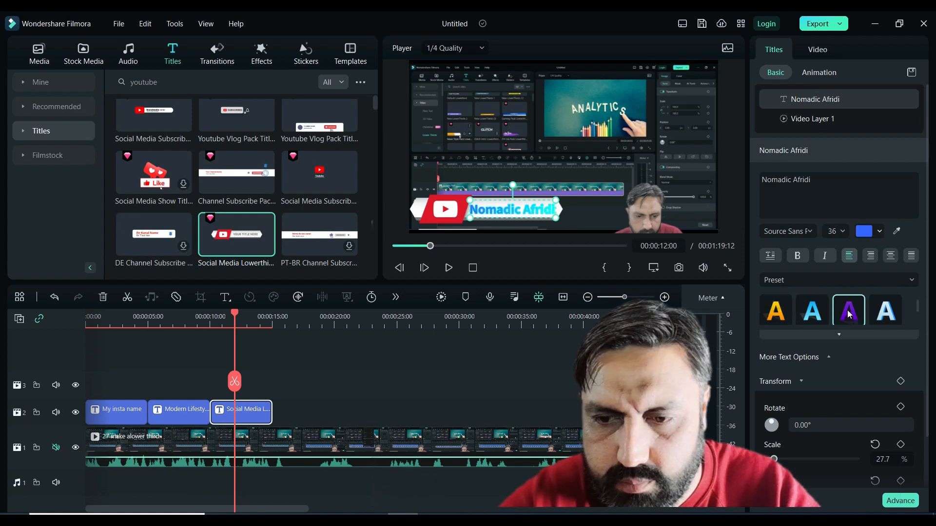
left_click(842, 309)
left_click(813, 233)
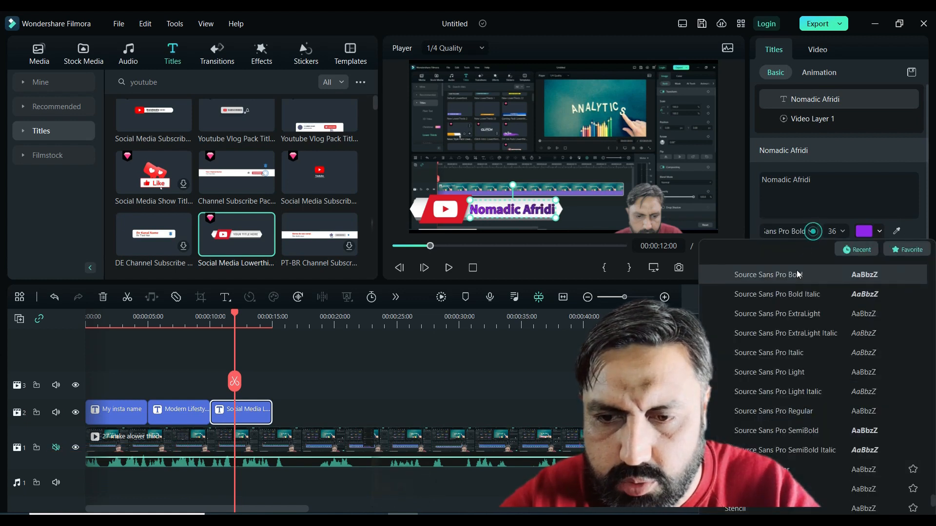
left_click(776, 383)
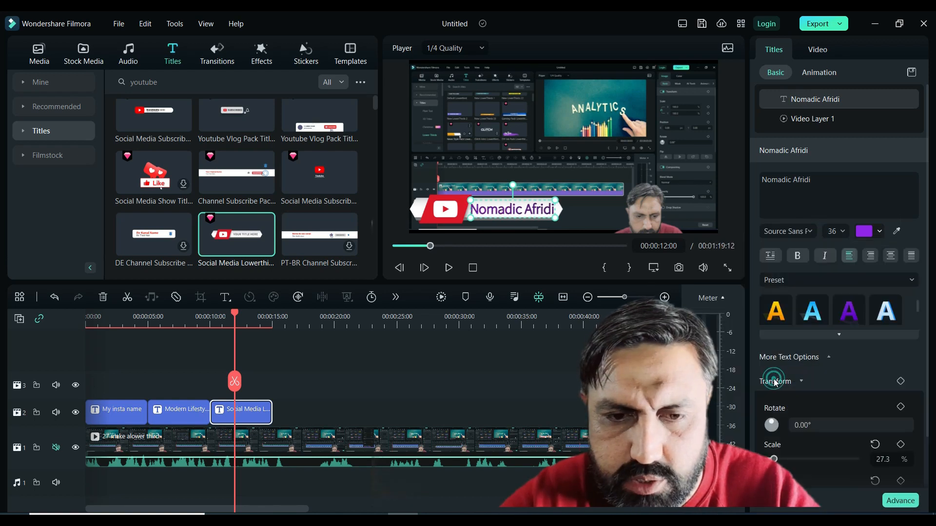
left_click(286, 350)
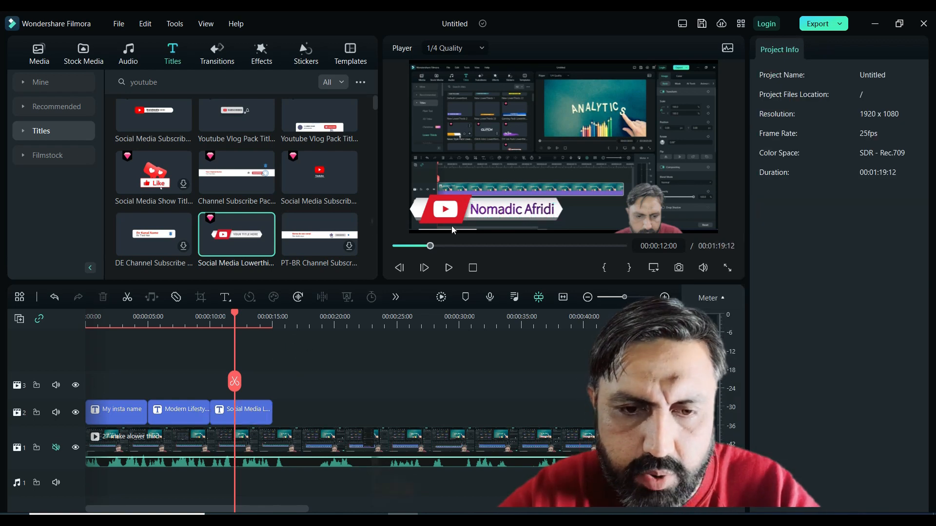
Step: Save the YouTube lower third as a custom title preset named "my youtube name"
left_click(442, 210)
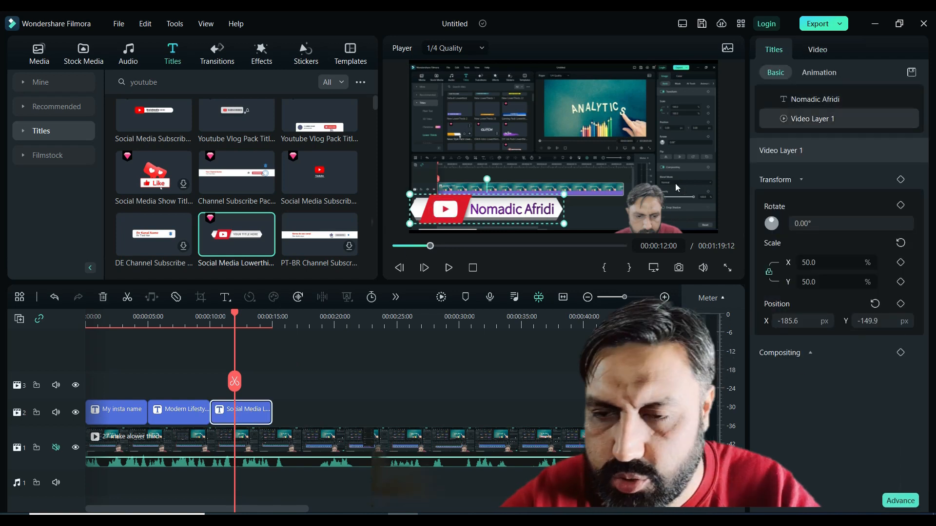
left_click(911, 74)
triple_click(383, 240)
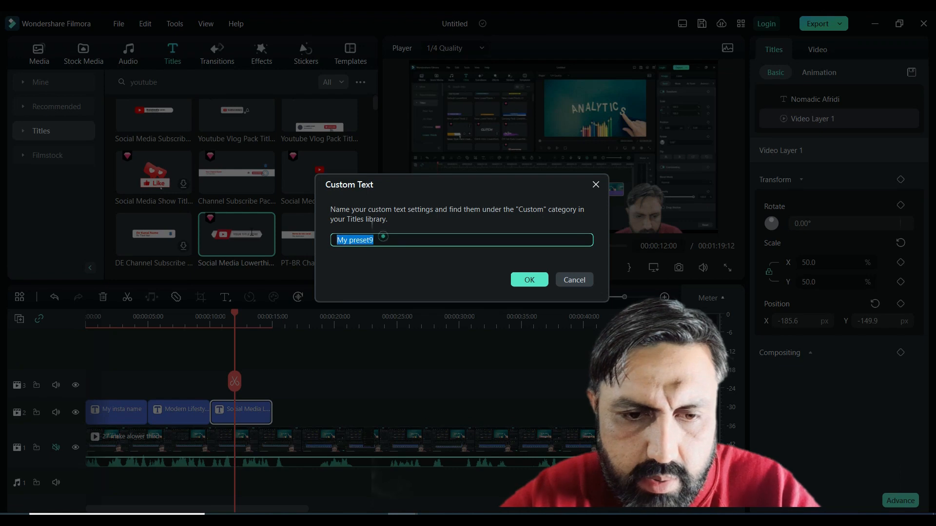
type("my youta")
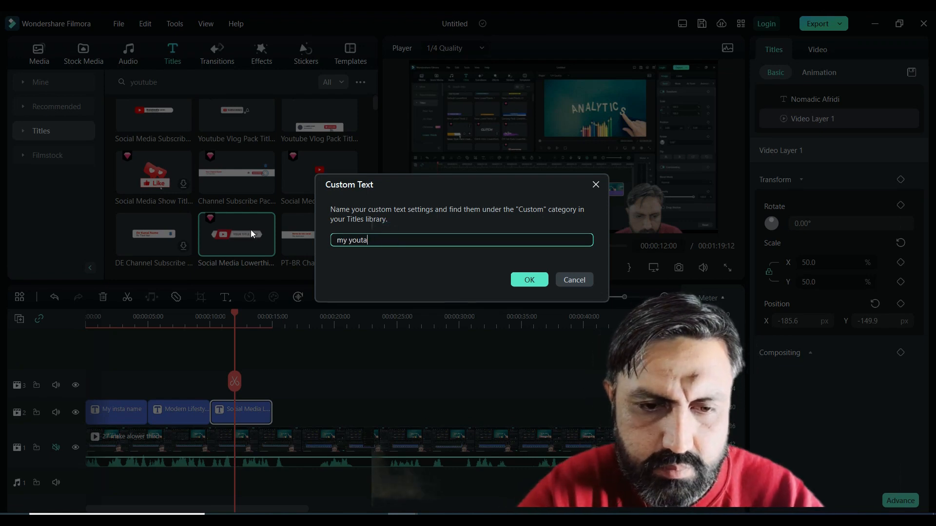
key("BackSpace")
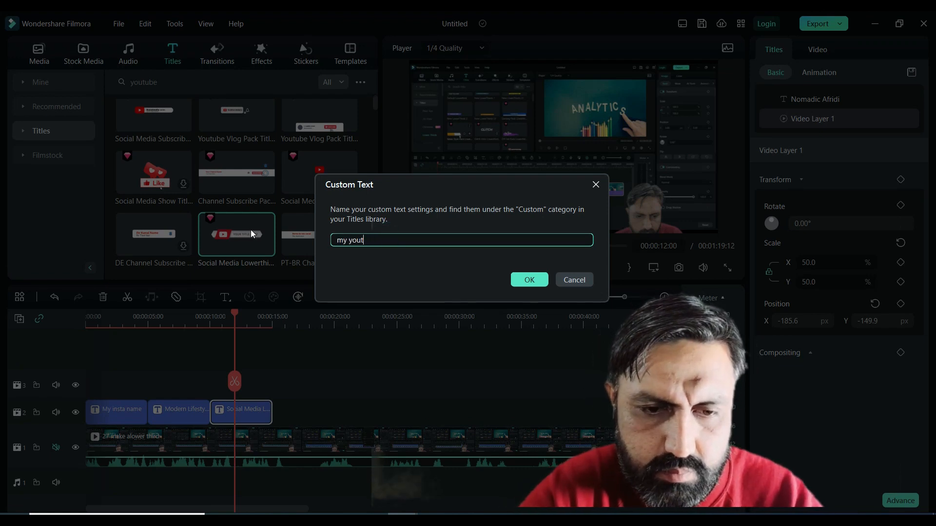
type("ube name")
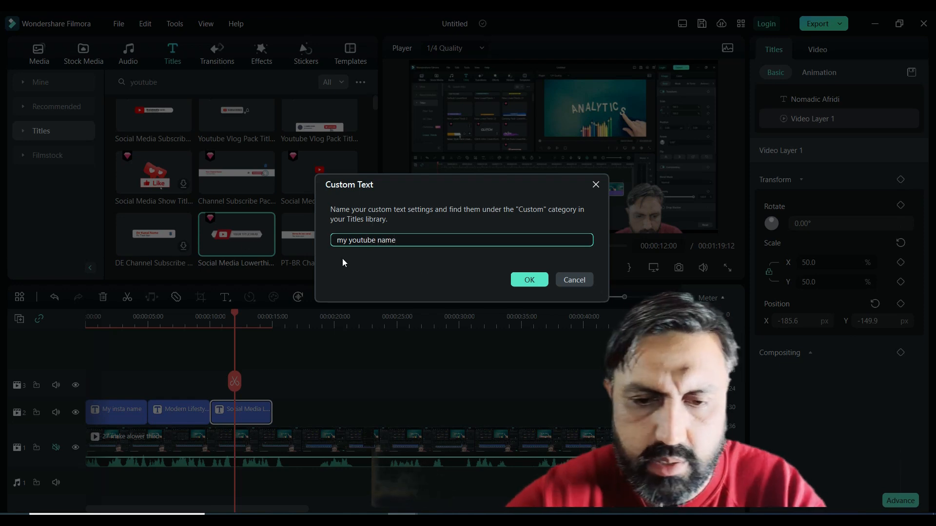
left_click(520, 281)
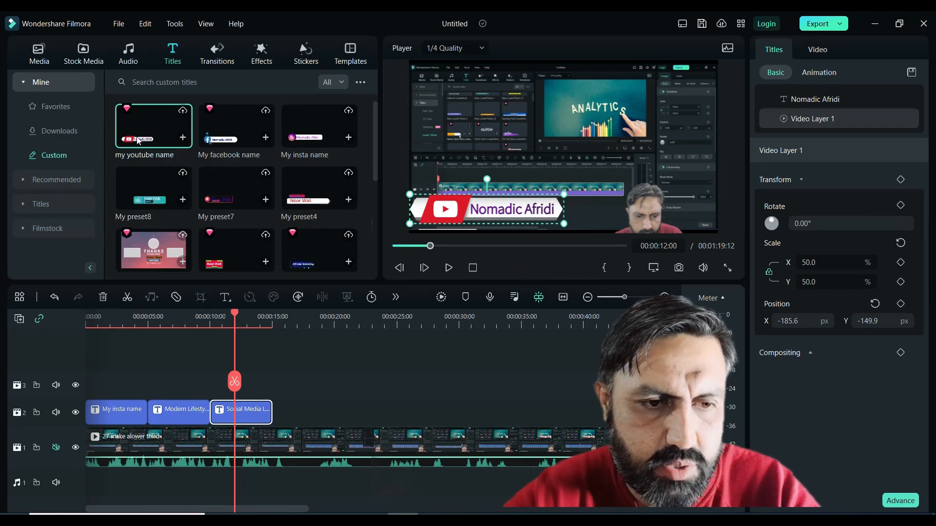
Step: Look over the saved custom title presets "My insta name", "My facebook name" and "my youtube name"
left_click(314, 134)
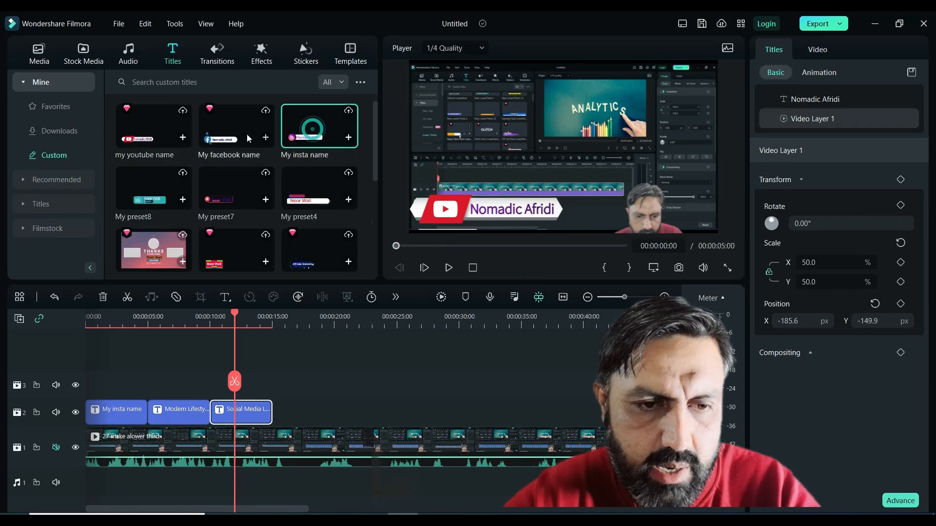
left_click(231, 136)
left_click(144, 135)
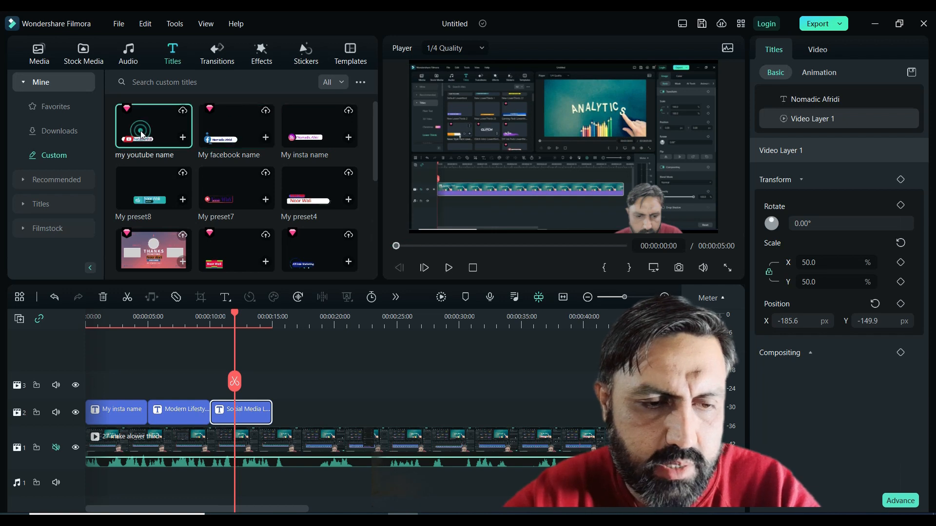
Step: Split the background video at 00:00:18:22, after the last lower third, and delete the remaining portion
left_click(472, 268)
left_click_drag(235, 382, 320, 386)
left_click(321, 388)
left_click(345, 438)
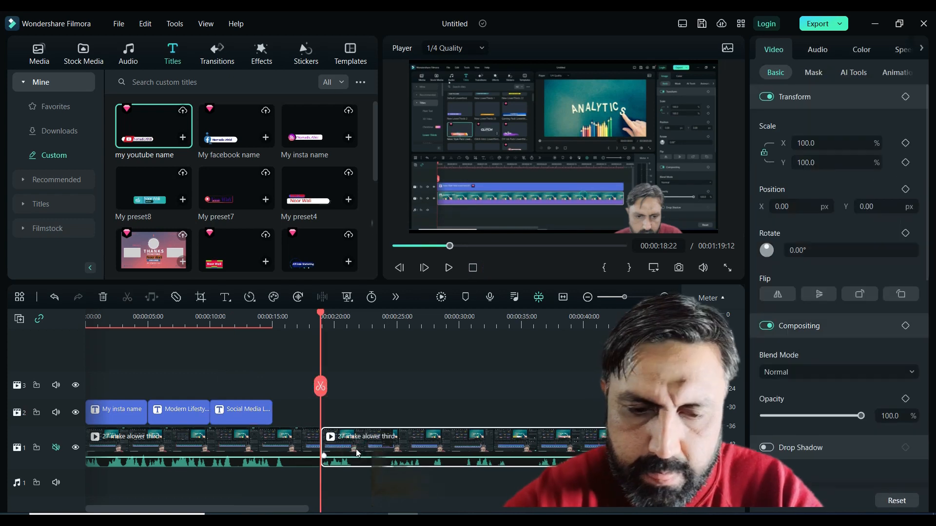
key("Delete")
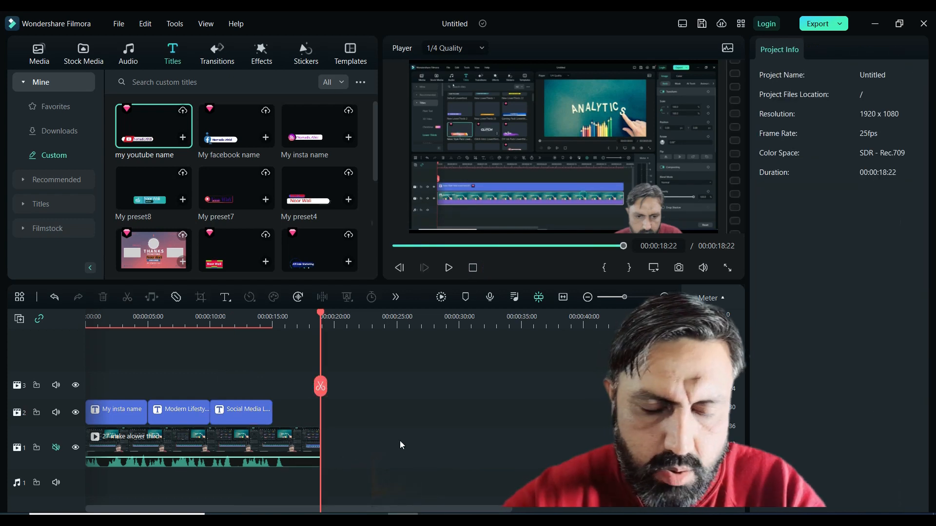
Step: Fit the shortened project to the timeline and play it from the start in full screen to review all three lower thirds
left_click(469, 270)
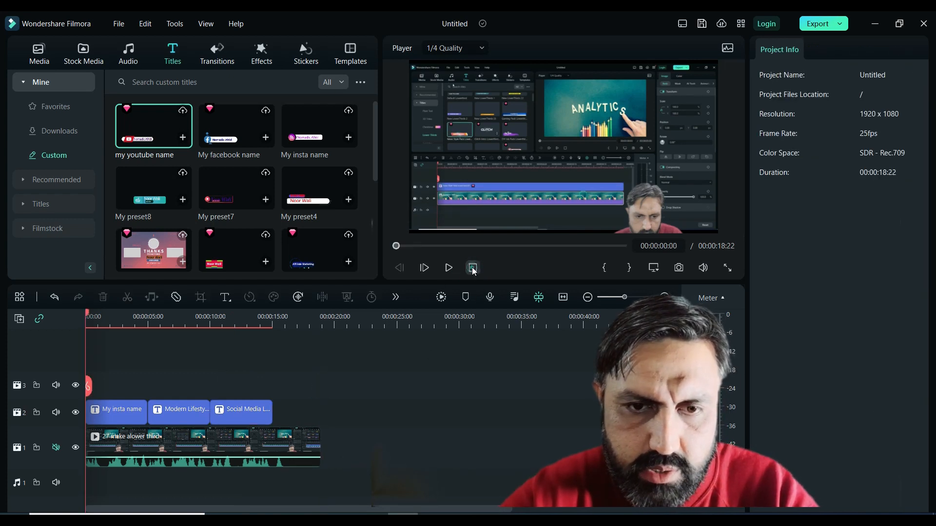
left_click(564, 300)
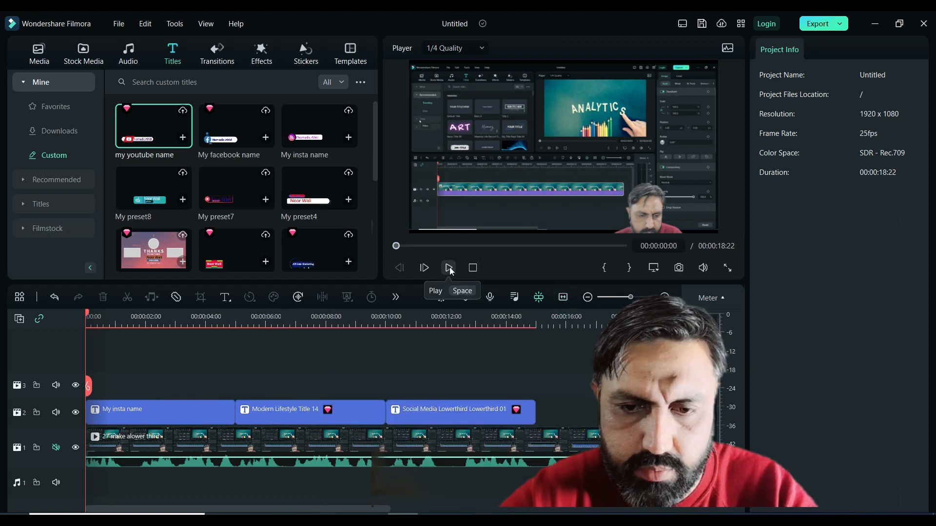
left_click(726, 269)
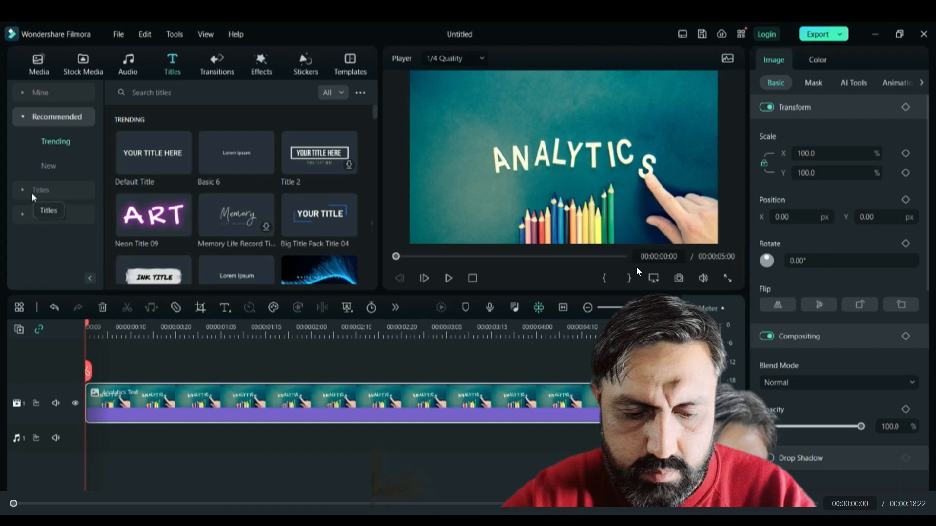
left_click(33, 195)
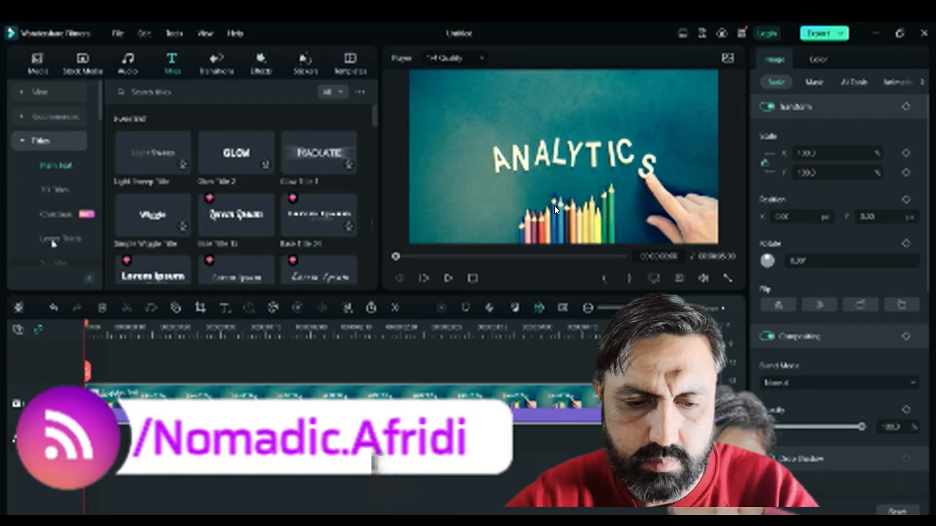
left_click(59, 239)
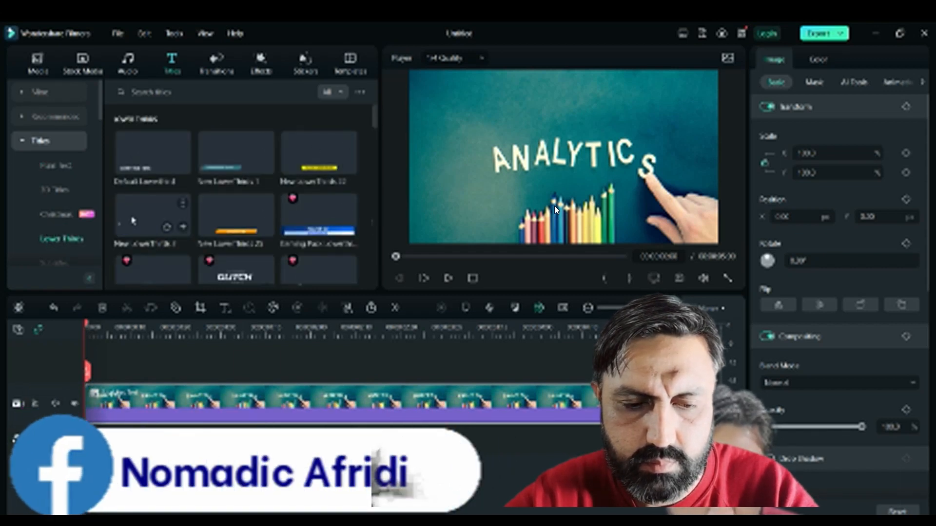
scroll(134, 219, "down", 1)
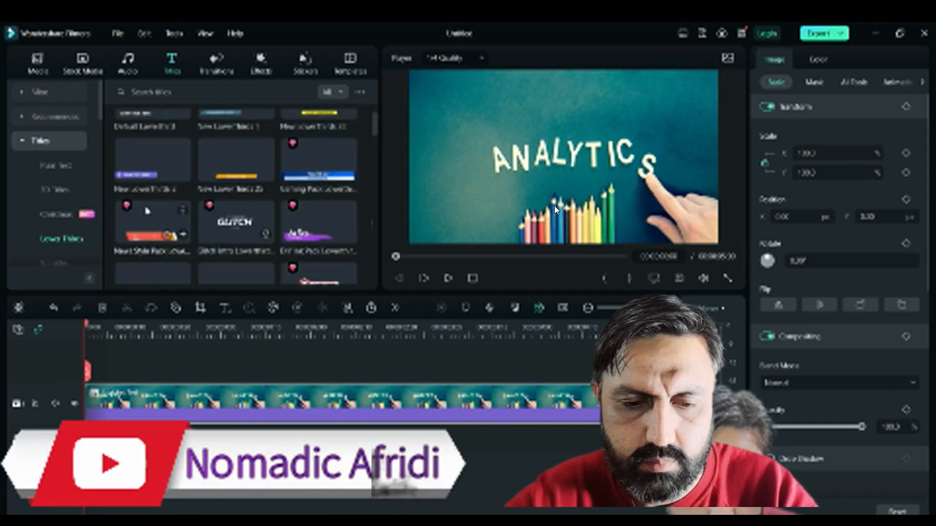
left_click_drag(164, 327, 95, 375)
key("Escape")
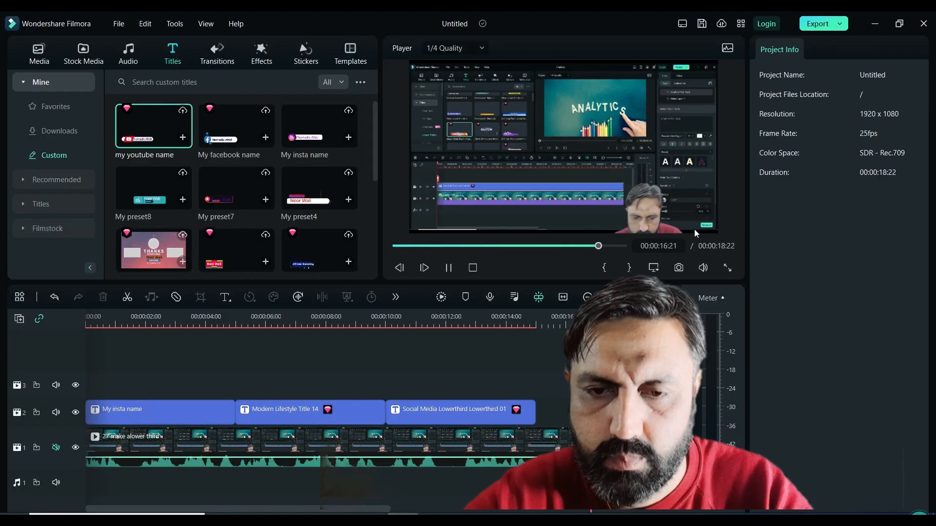